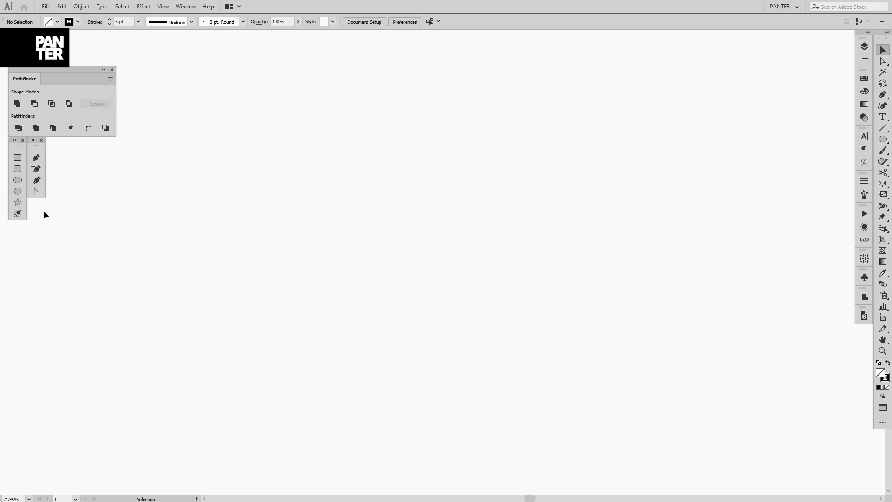
# Draw a large black-outlined circle near the page centre with the Ellipse tool
pyautogui.click(21, 180)
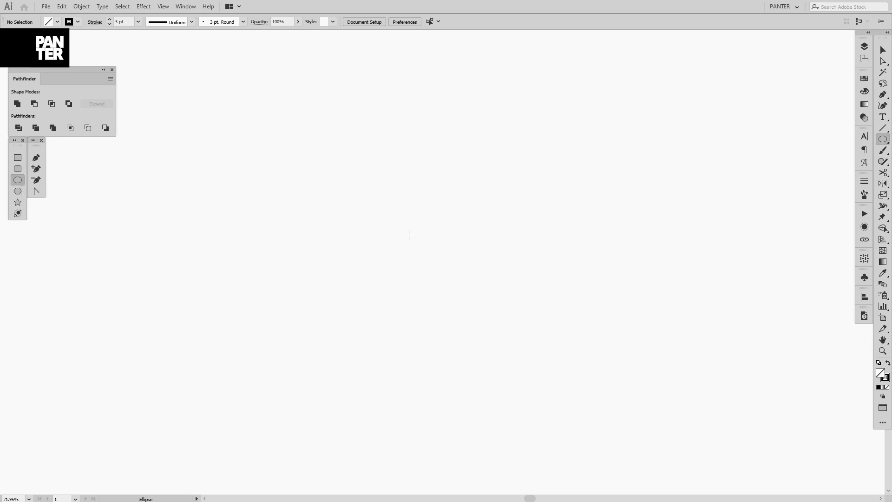
pyautogui.moveTo(427, 240)
pyautogui.mouseDown()
pyautogui.moveTo(543, 317)
pyautogui.moveTo(535, 315)
pyautogui.mouseUp()
pyautogui.press('v')
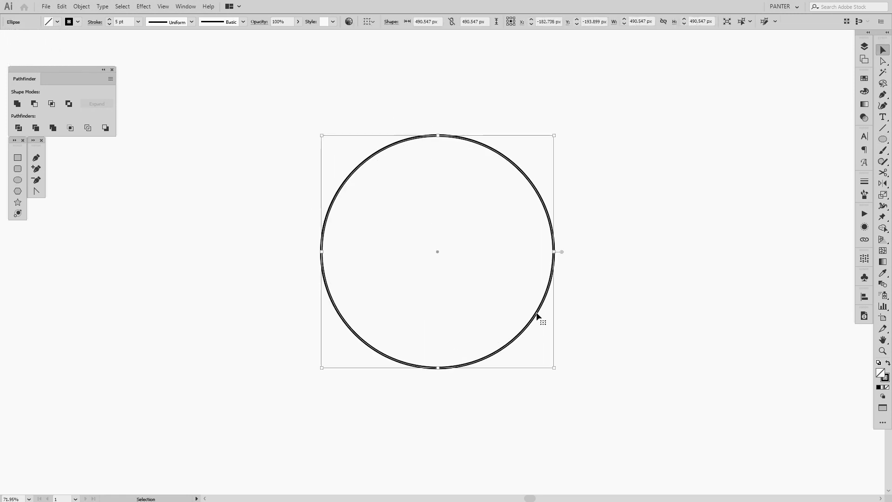
pyautogui.press('a')
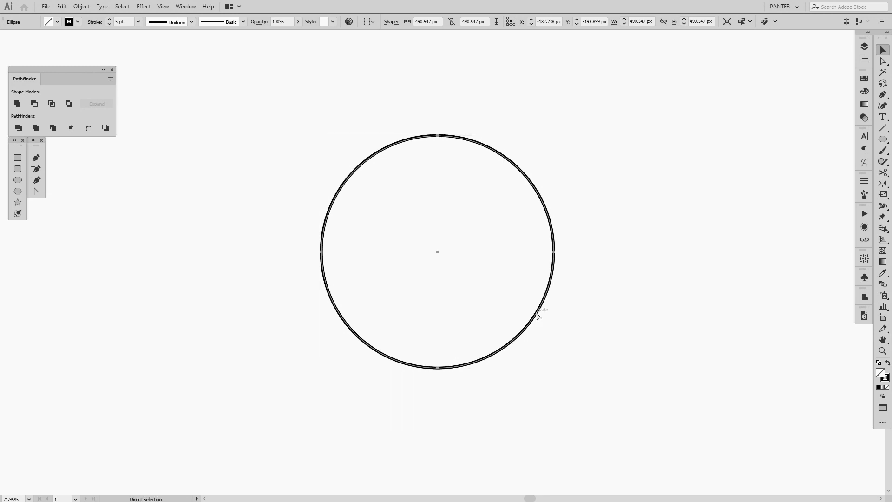
pyautogui.press('v')
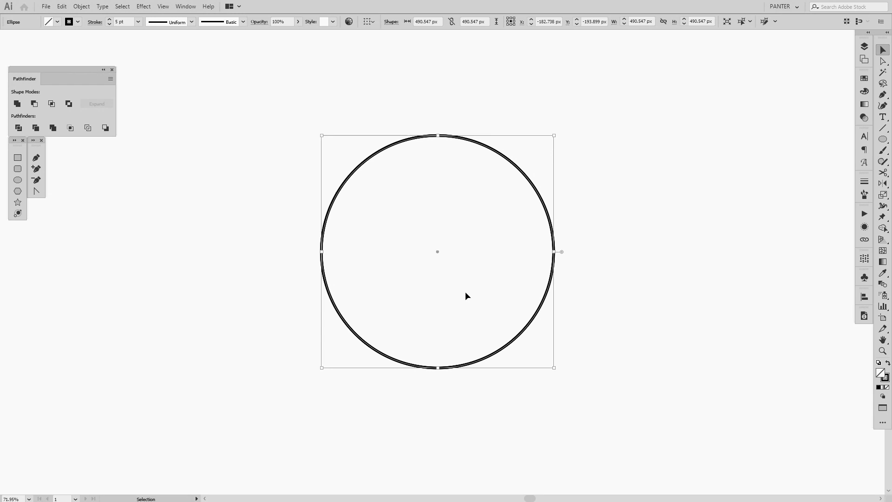
# Duplicate the circle, scale the copy down to a small concentric circle, and select both
pyautogui.moveTo(534, 186); pyautogui.dragTo(717, 184)
pyautogui.hotkey('ctrl', 'z')
pyautogui.moveTo(558, 251); pyautogui.dragTo(452, 262)
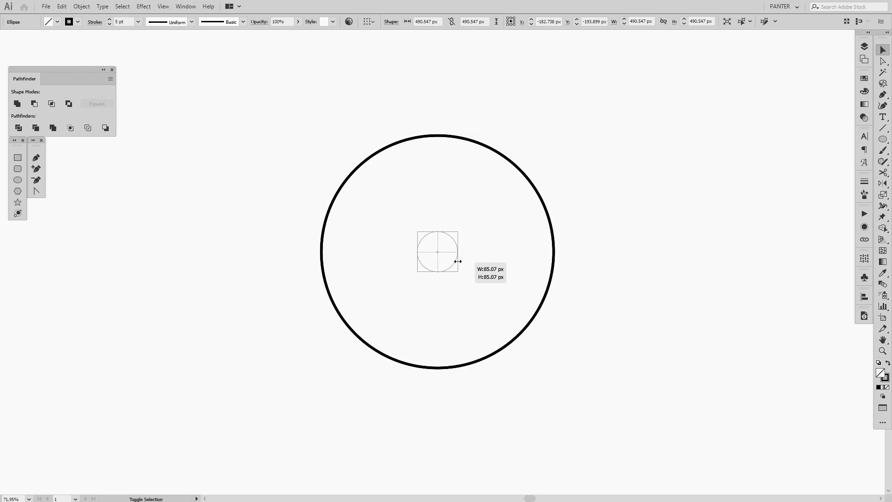
pyautogui.moveTo(452, 262); pyautogui.dragTo(453, 262)
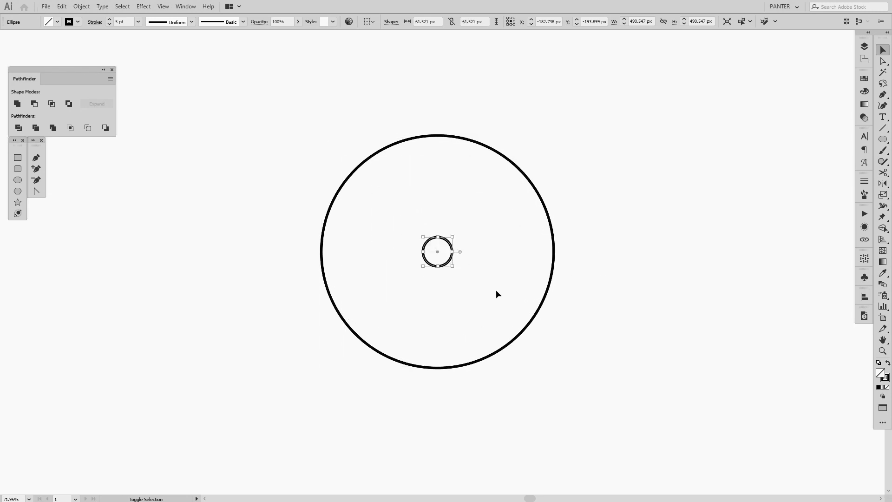
pyautogui.moveTo(619, 379); pyautogui.dragTo(361, 171)
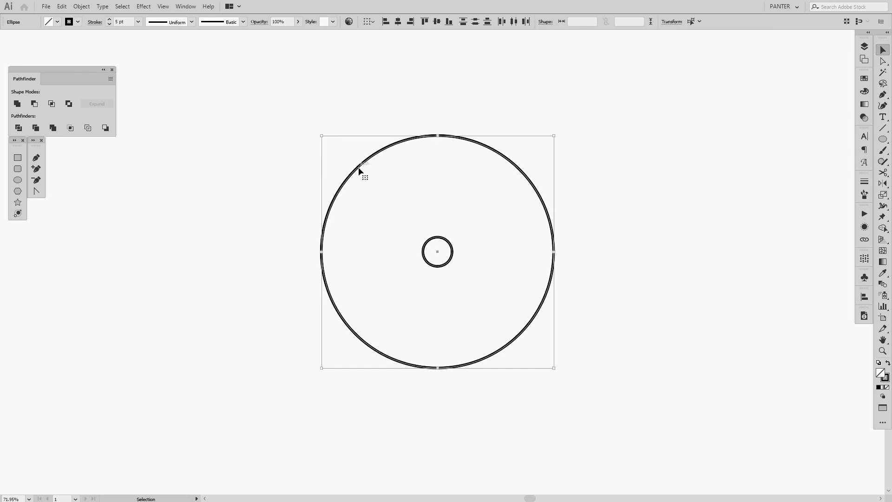
# Blend the two circles using Specified Steps spacing with an increased step count
pyautogui.click(82, 6)
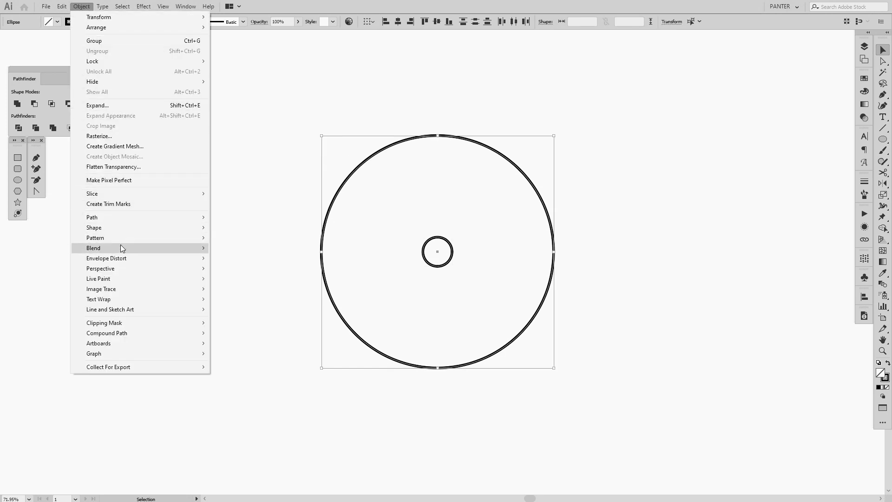
pyautogui.moveTo(94, 249)
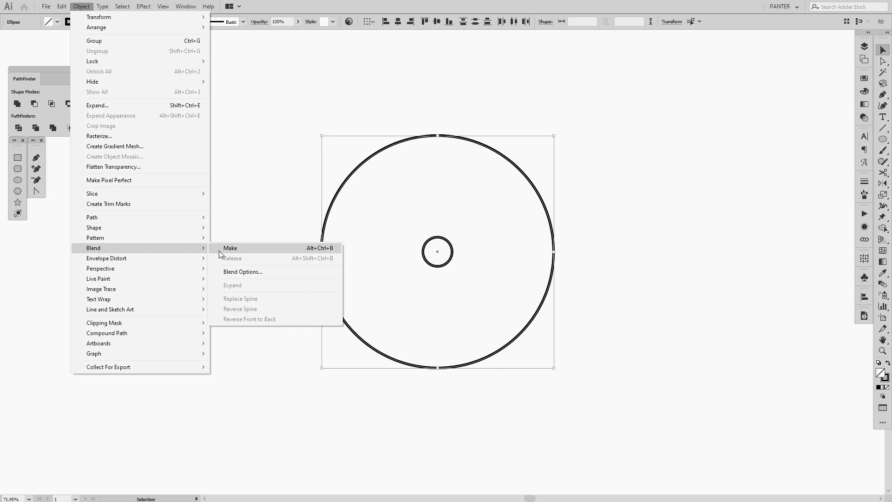
pyautogui.click(230, 248)
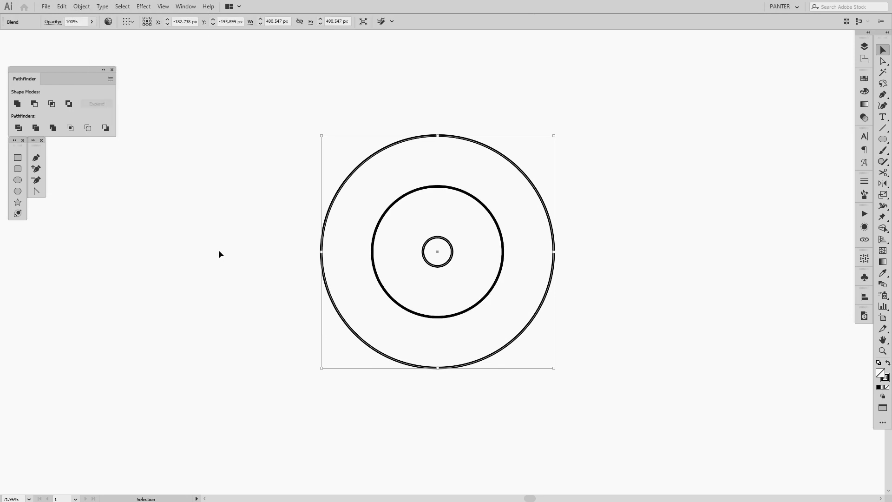
pyautogui.doubleClick(884, 285)
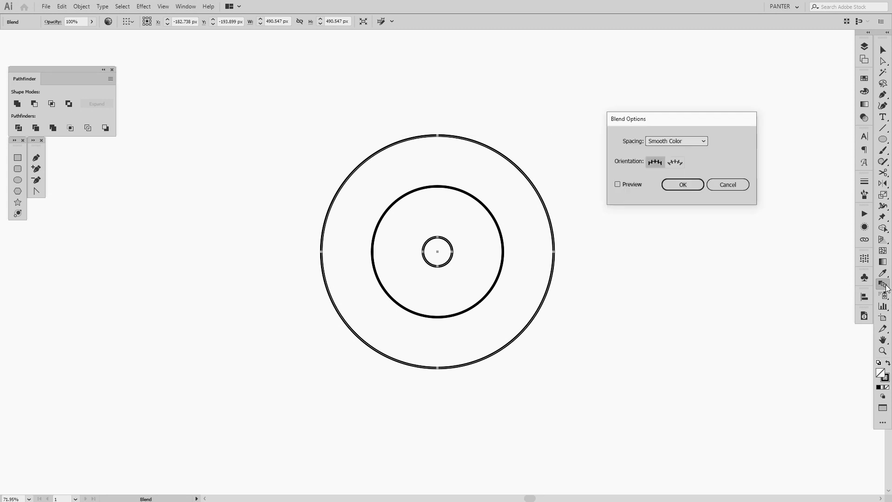
pyautogui.click(618, 185)
pyautogui.click(684, 144)
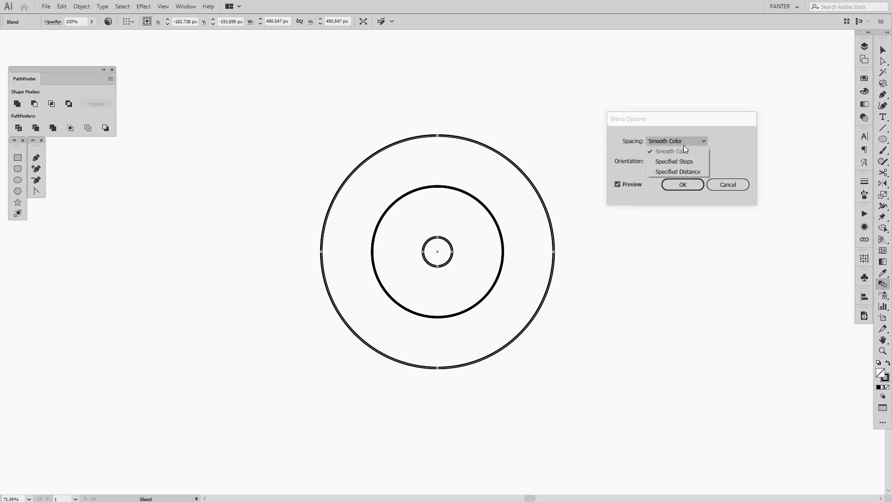
pyautogui.click(664, 162)
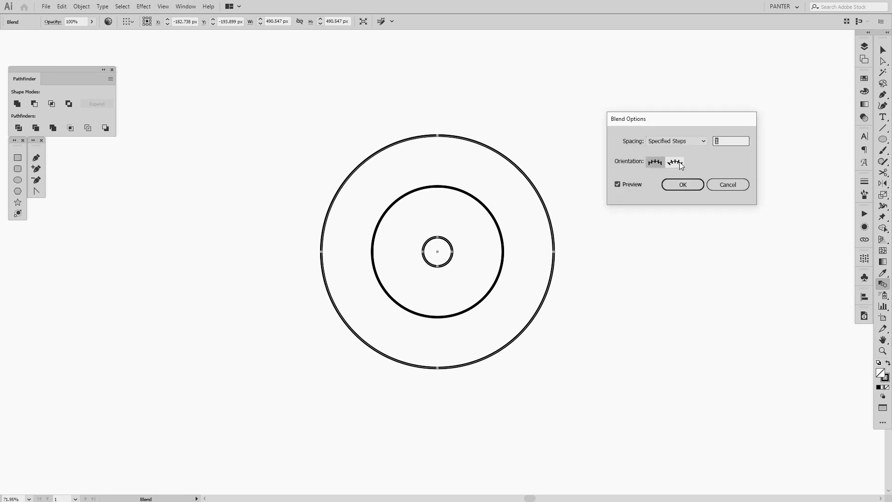
pyautogui.press('Up')
pyautogui.press('Up')
pyautogui.press('Up')
pyautogui.press('Up')
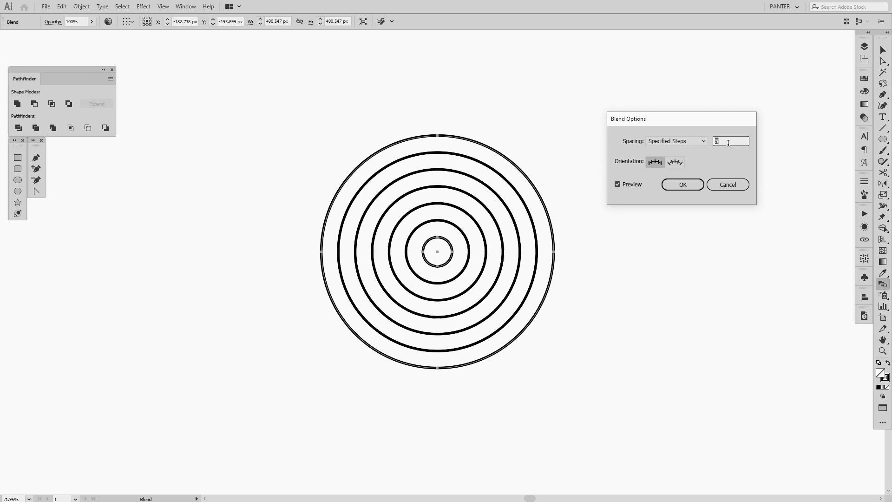
pyautogui.press('Up')
pyautogui.press('Up')
pyautogui.press('Up')
pyautogui.press('Up')
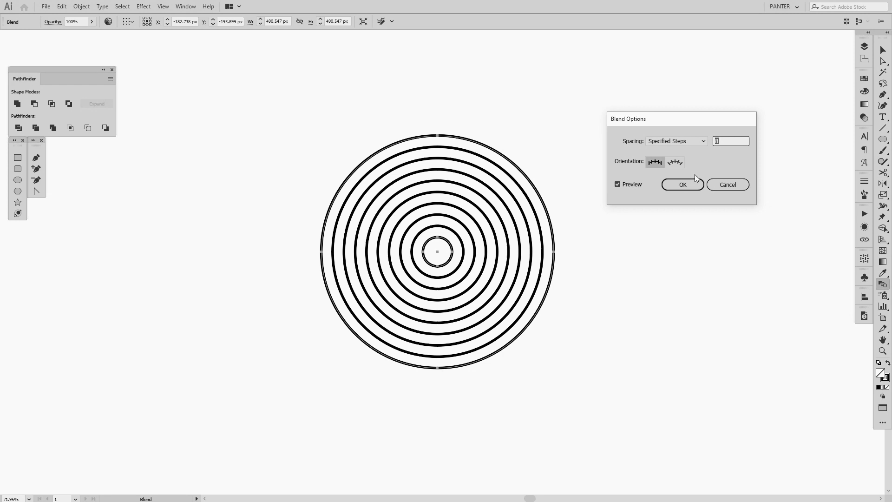
pyautogui.click(690, 185)
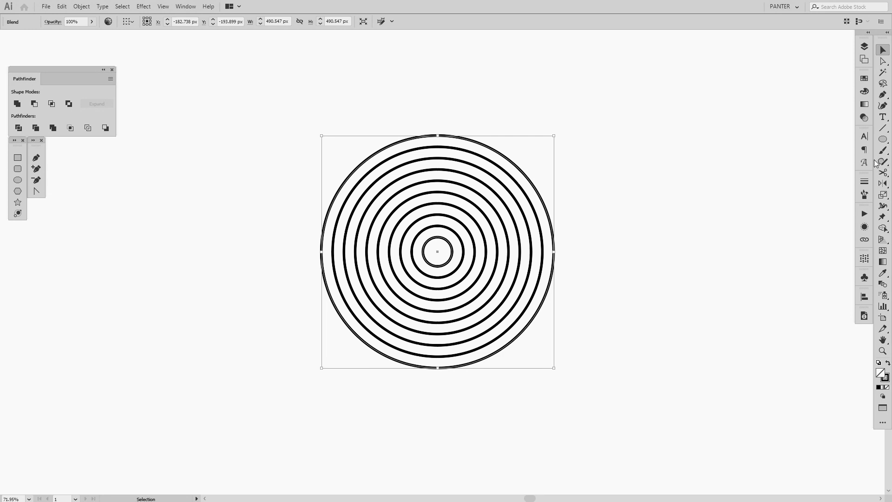
# Raise the rings' stroke weight to 8 pt in the Stroke panel
pyautogui.click(864, 183)
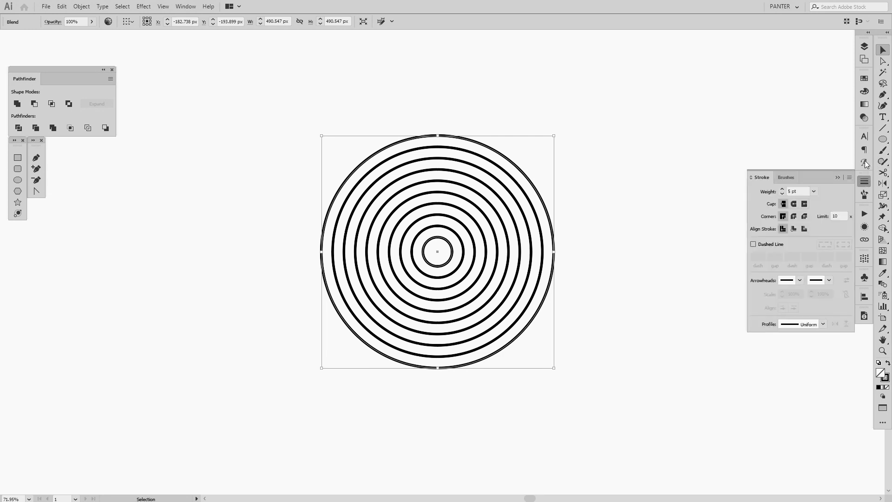
pyautogui.click(796, 191)
pyautogui.press('Up')
pyautogui.press('Up')
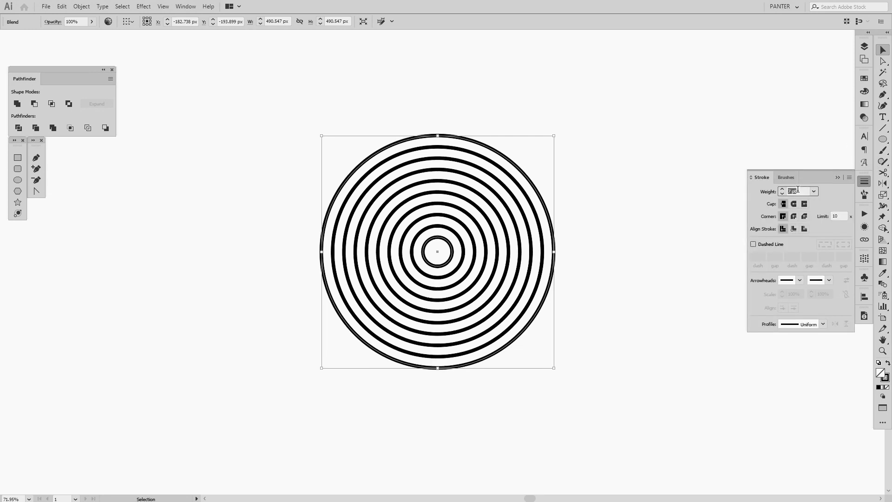
pyautogui.press('Up')
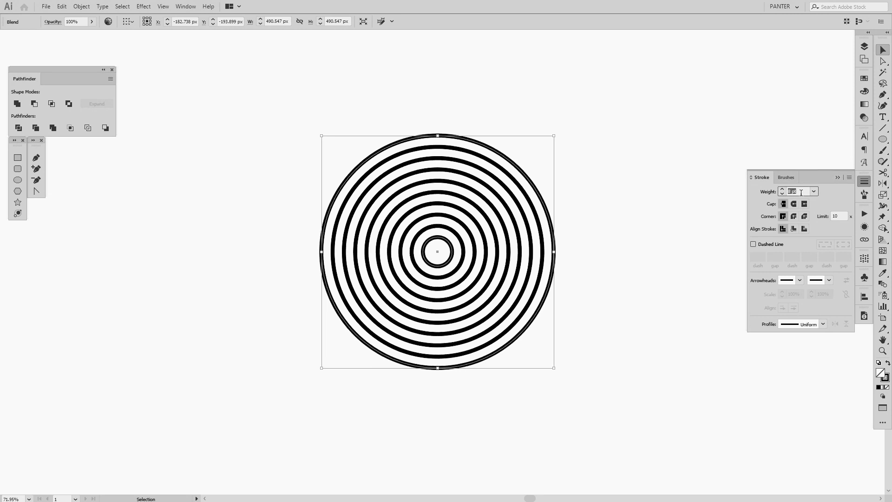
# Deselect, recentre the view on the rings and reselect the ring blend
pyautogui.click(837, 177)
pyautogui.click(707, 188)
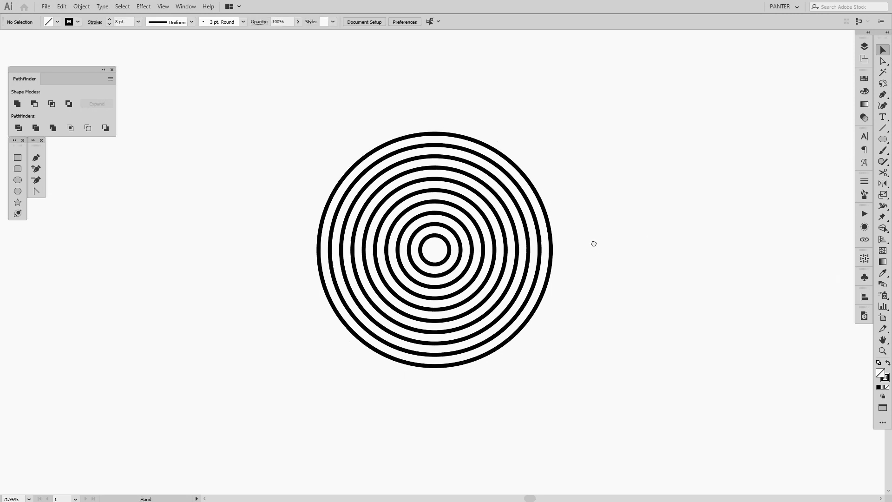
pyautogui.moveTo(593, 250); pyautogui.dragTo(595, 233)
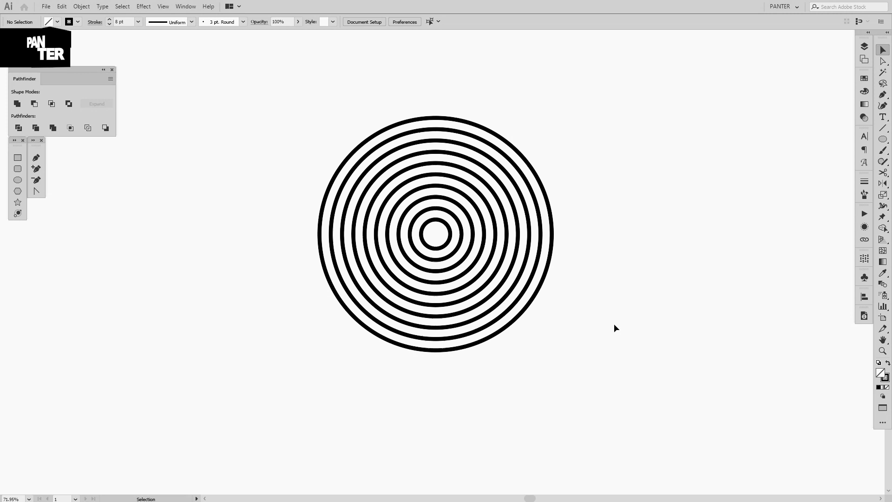
pyautogui.click(492, 240)
pyautogui.moveTo(494, 243); pyautogui.dragTo(503, 254)
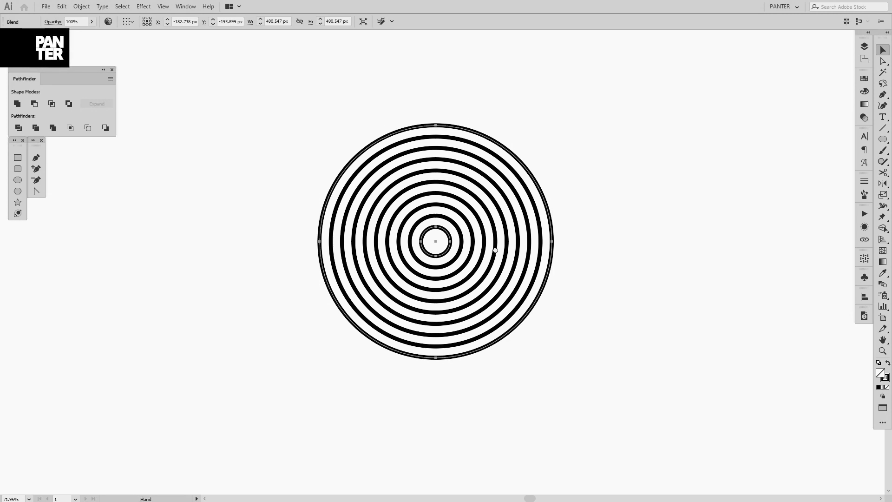
# Expand the blend into separate ring paths
pyautogui.click(83, 7)
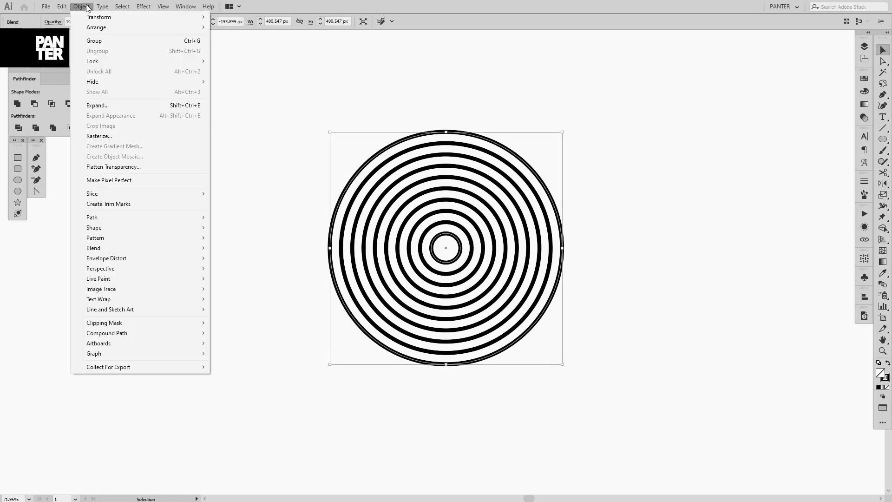
pyautogui.click(107, 107)
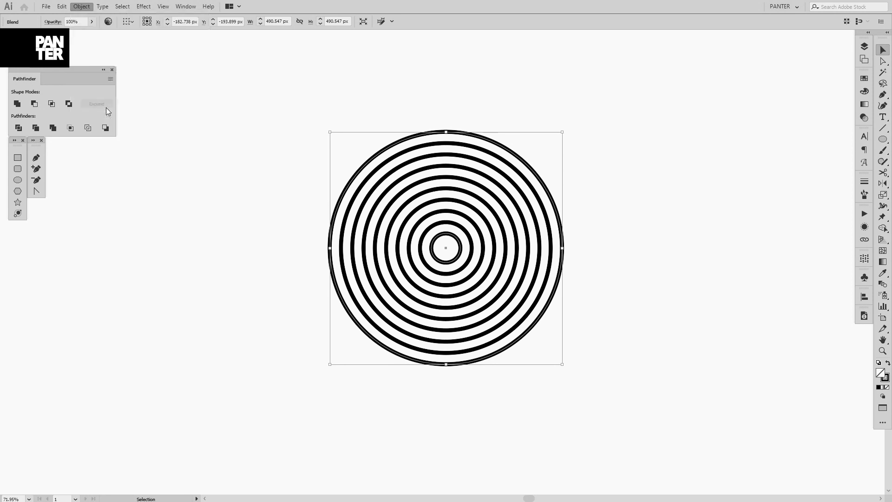
pyautogui.click(419, 314)
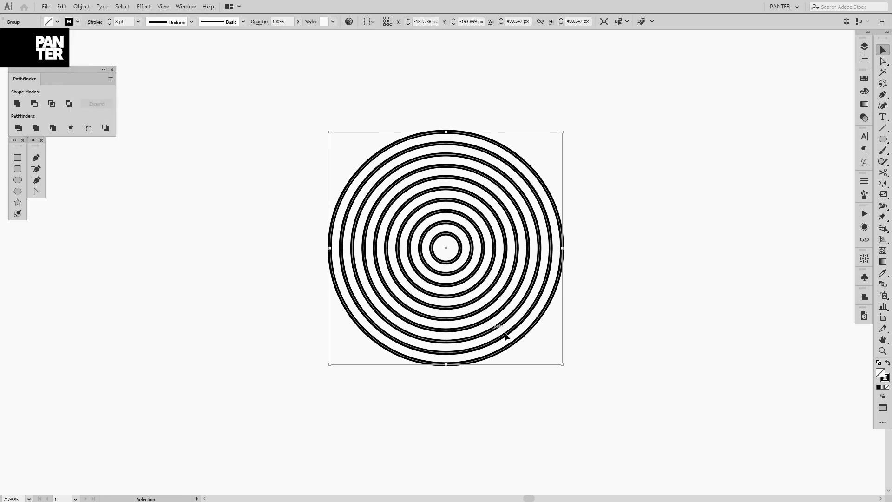
# Delete the lower-right and lower-left quarters of every ring, leaving semicircular arcs
pyautogui.press('a')
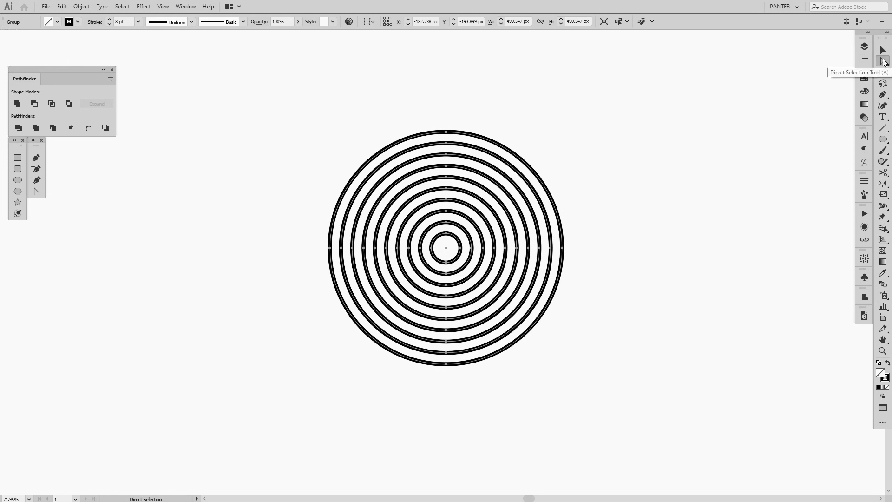
pyautogui.moveTo(592, 373); pyautogui.dragTo(455, 257)
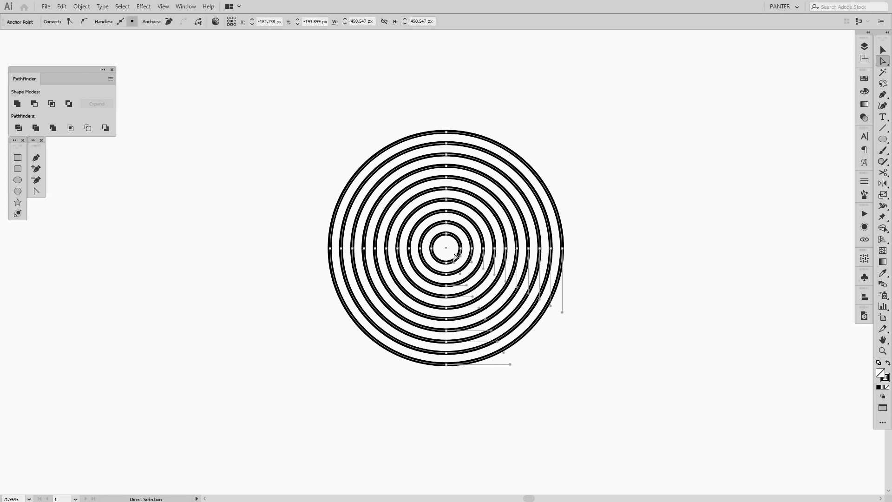
pyautogui.press('Delete')
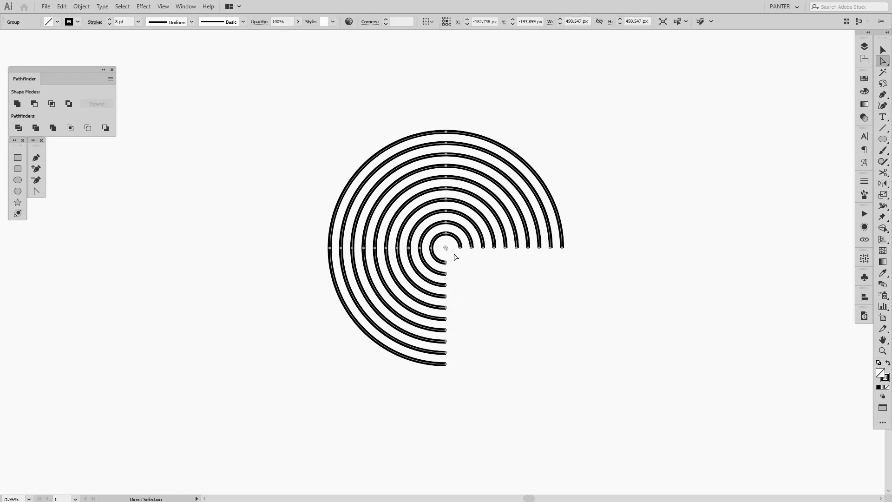
pyautogui.moveTo(492, 388); pyautogui.dragTo(444, 259)
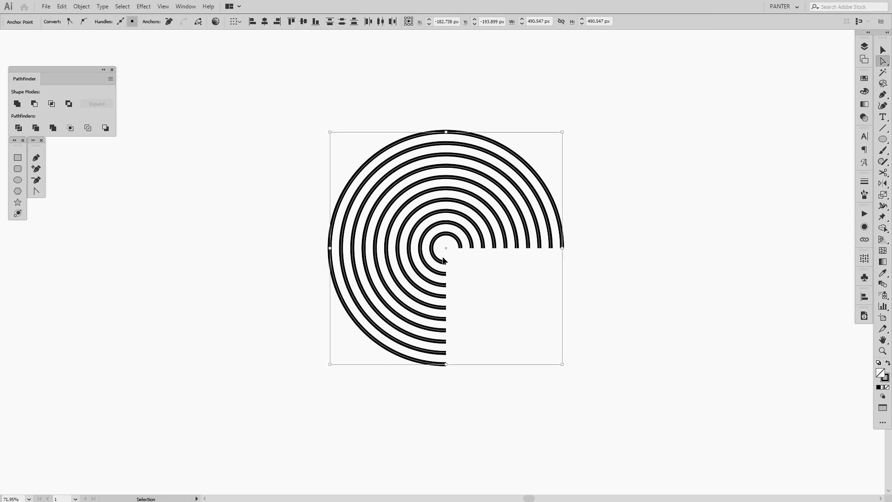
pyautogui.press('Delete')
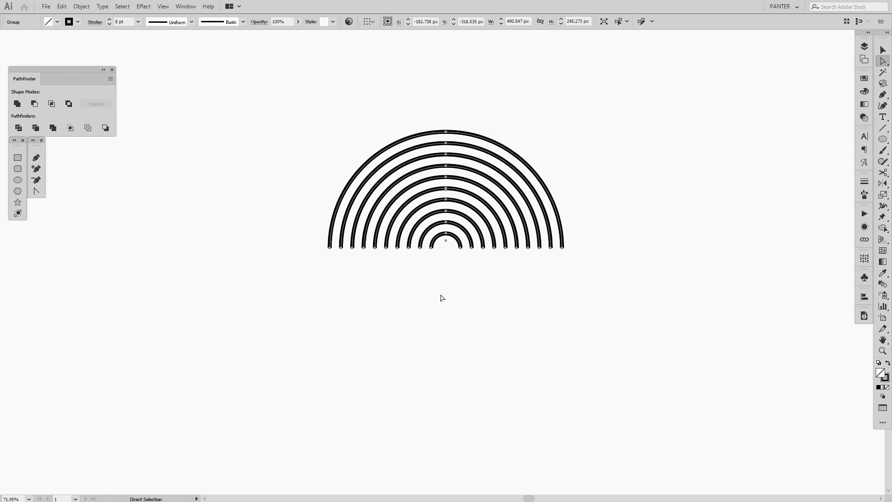
pyautogui.press('v')
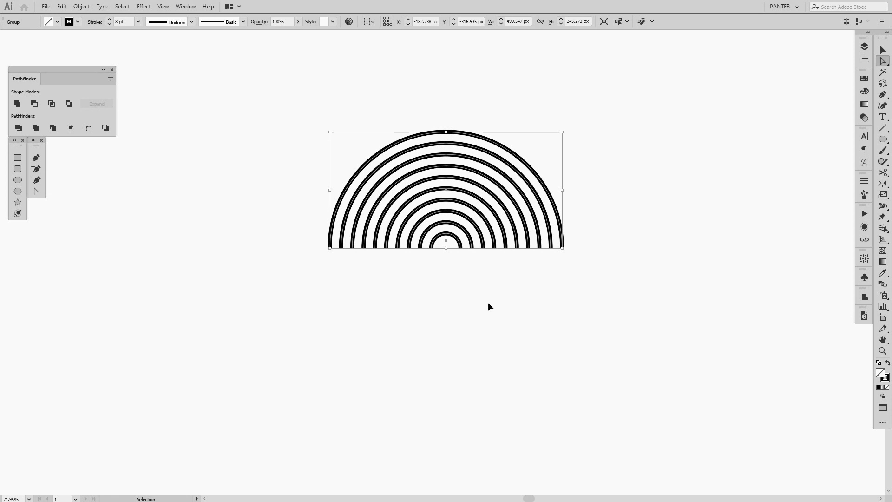
# Paste the quarter-circle arcs, group them, rotate 90° and place them at the semicircle ends
pyautogui.hotkey('ctrl', 'v')
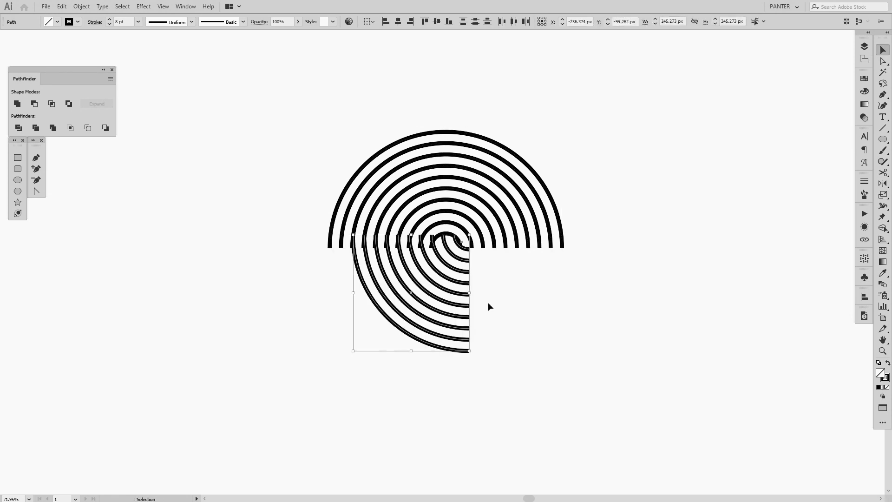
pyautogui.rightClick(488, 305)
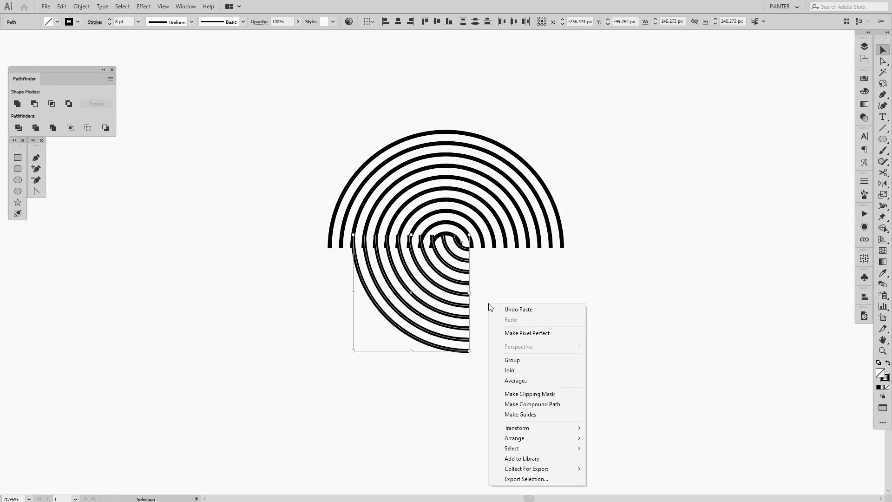
pyautogui.click(518, 358)
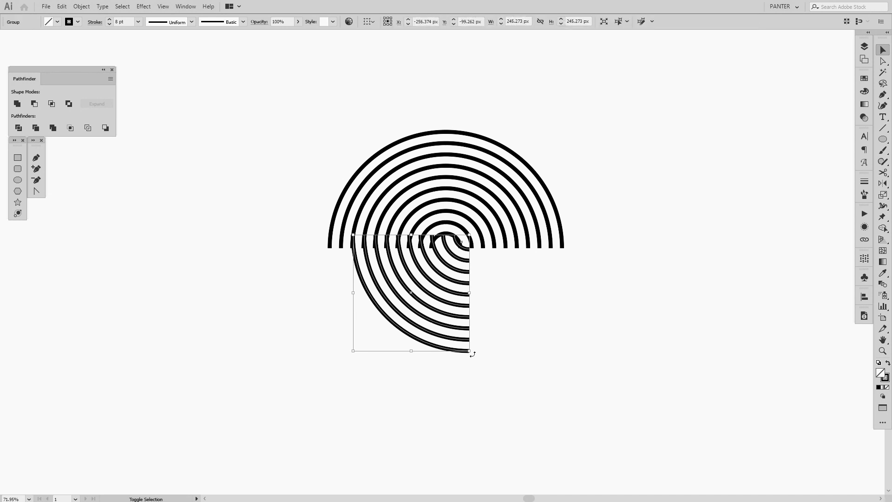
pyautogui.moveTo(473, 353)
pyautogui.mouseDown()
pyautogui.moveTo(522, 256)
pyautogui.moveTo(523, 236)
pyautogui.mouseUp()
pyautogui.scroll(3, 314, 218)
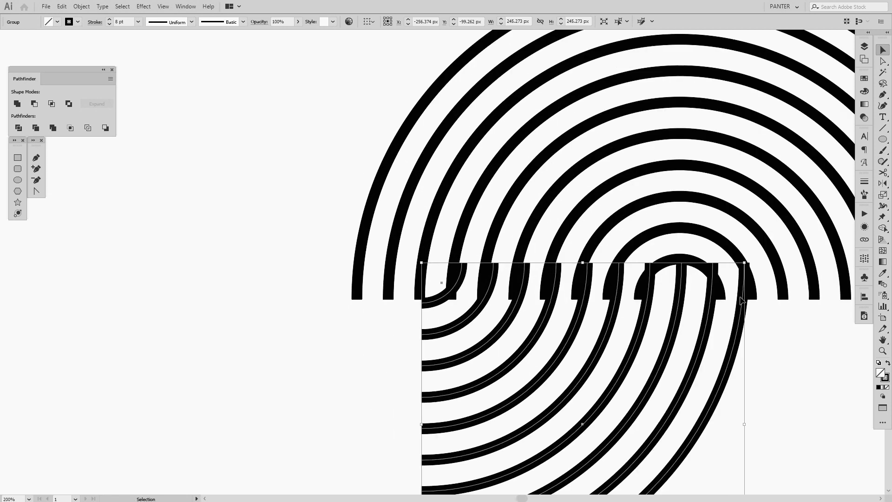
pyautogui.moveTo(748, 312)
pyautogui.mouseDown()
pyautogui.moveTo(541, 401)
pyautogui.moveTo(639, 322)
pyautogui.mouseUp()
# Group the semicircles and quarter arcs into one S-shape and move it up-left
pyautogui.click(687, 343)
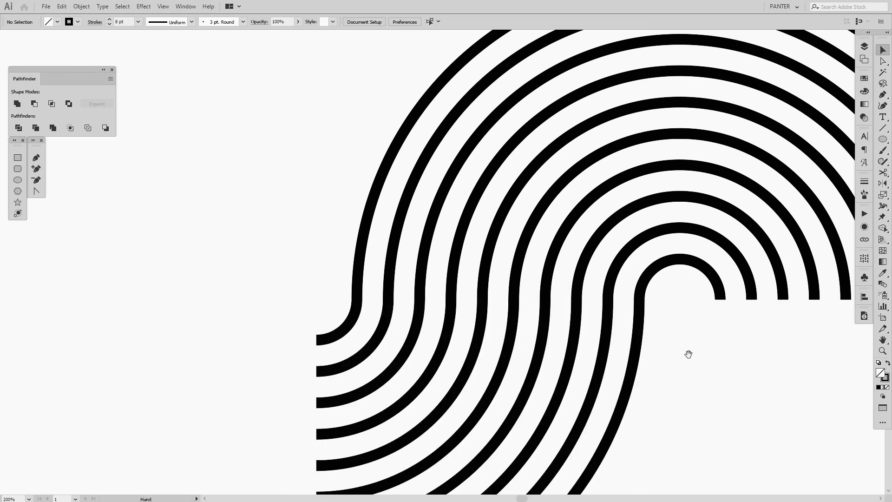
pyautogui.moveTo(687, 354)
pyautogui.mouseDown()
pyautogui.moveTo(607, 331)
pyautogui.moveTo(544, 345)
pyautogui.mouseUp()
pyautogui.scroll(-2, 608, 331)
pyautogui.click(491, 250)
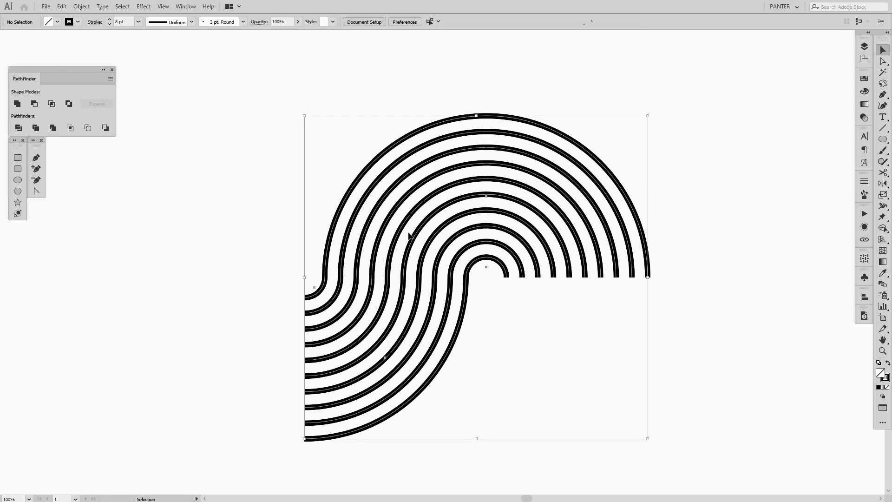
pyautogui.rightClick(491, 250)
pyautogui.click(520, 304)
pyautogui.scroll(-1, 520, 301)
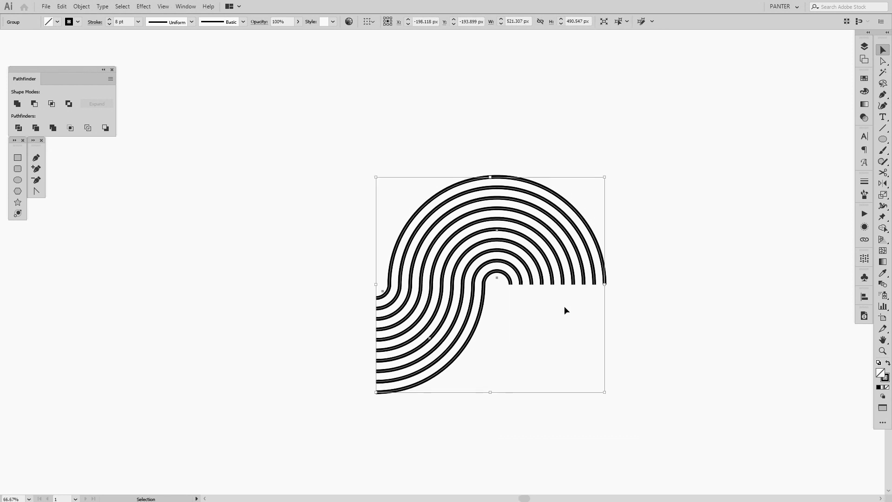
pyautogui.scroll(-1, 550, 303)
pyautogui.moveTo(542, 304); pyautogui.dragTo(510, 209)
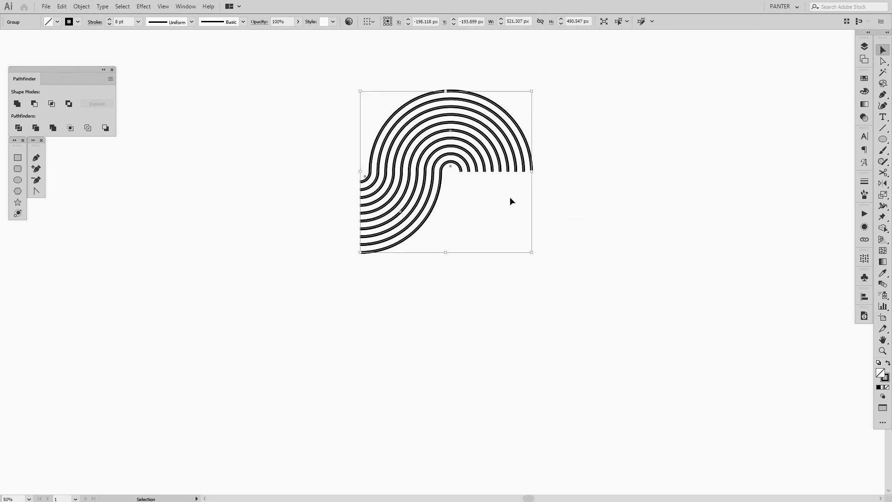
# Apply a Transform effect: 5 copies, Move H 125 px, V 176 px, Angle -60°
pyautogui.click(144, 7)
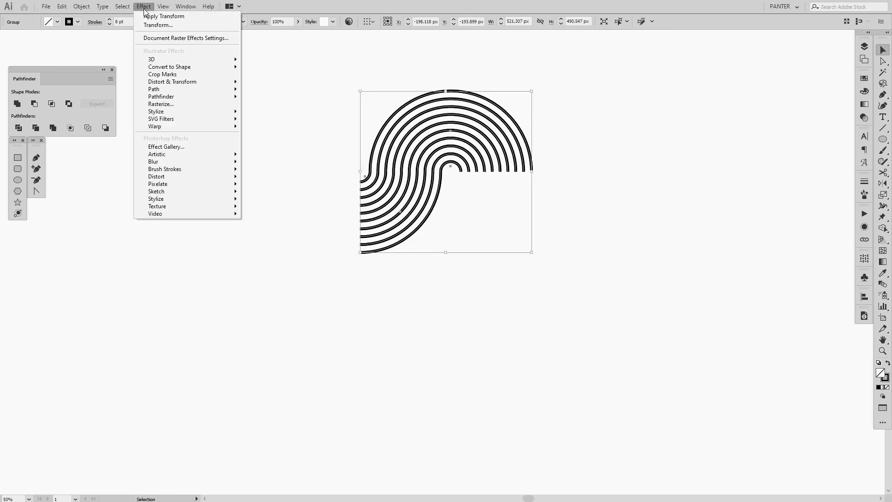
pyautogui.moveTo(173, 81)
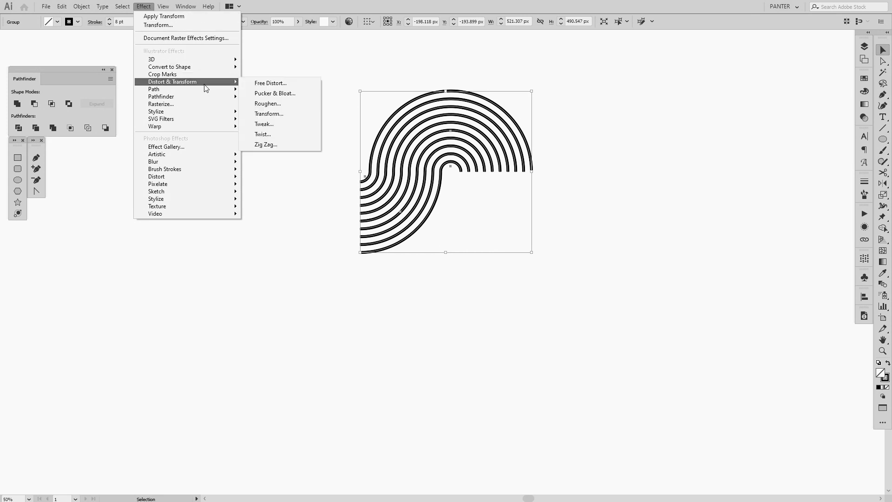
pyautogui.click(268, 115)
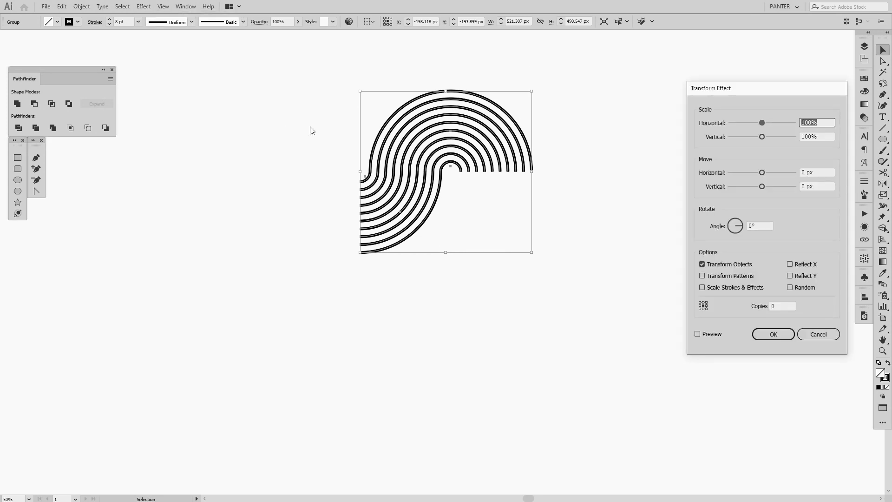
pyautogui.click(698, 333)
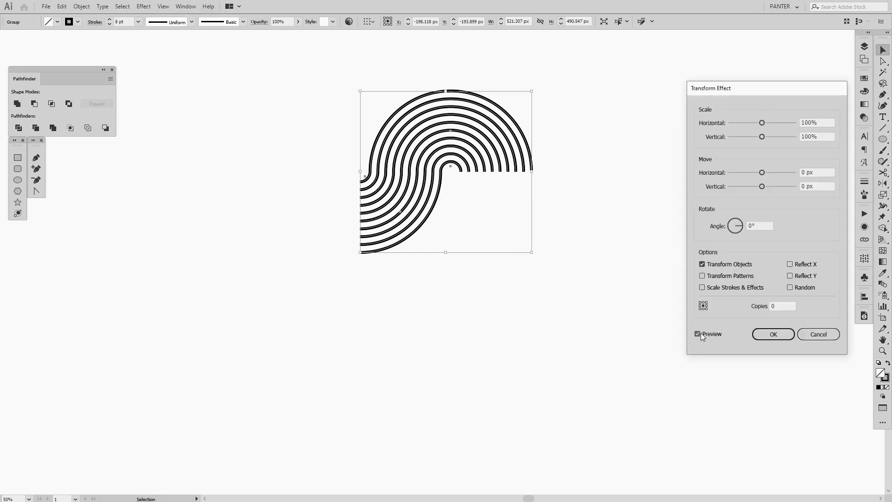
pyautogui.click(787, 305)
pyautogui.click(819, 172)
pyautogui.write('125')
pyautogui.click(823, 186)
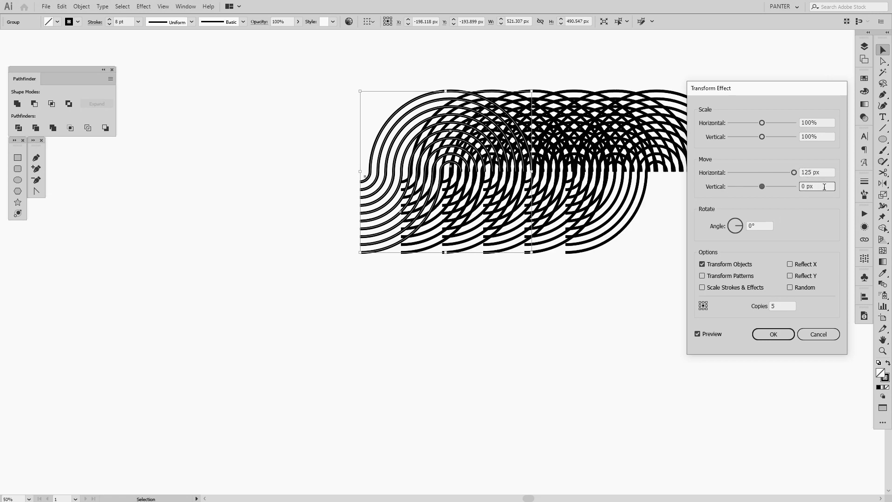
pyautogui.moveTo(825, 187); pyautogui.dragTo(713, 183)
pyautogui.write('1')
pyautogui.write('7')
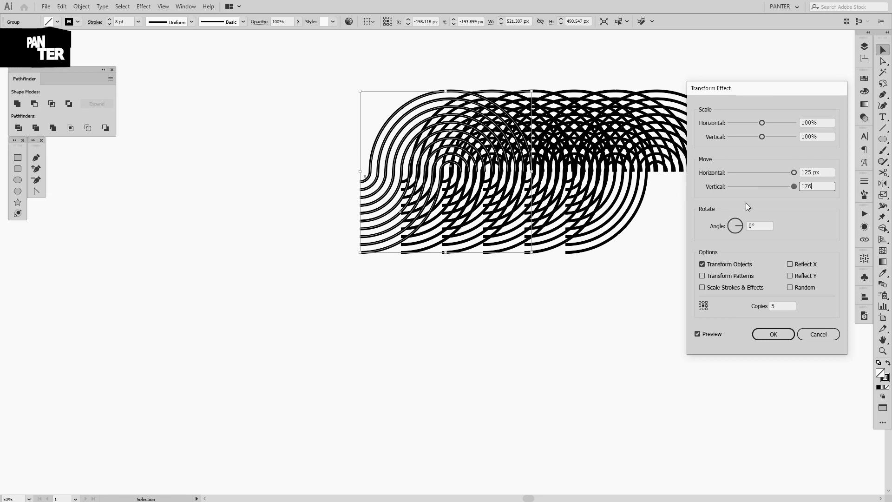
pyautogui.write('6')
pyautogui.press('Tab')
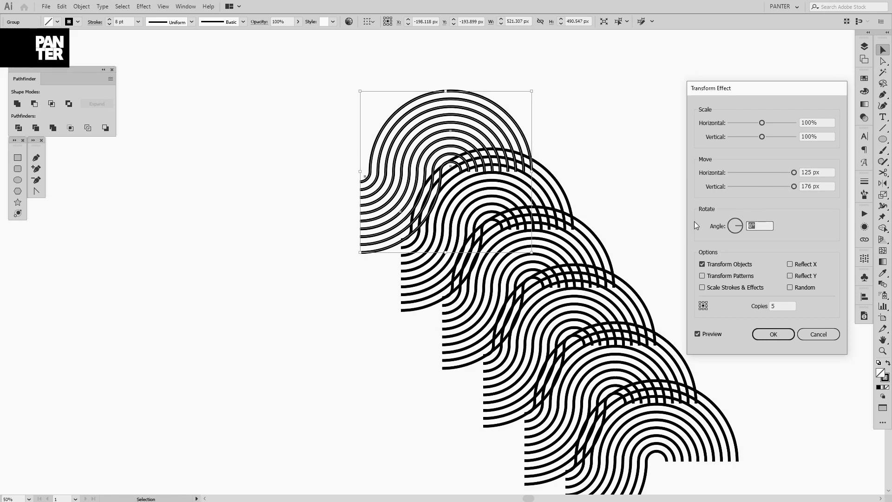
pyautogui.write('-')
pyautogui.write('60')
pyautogui.click(822, 185)
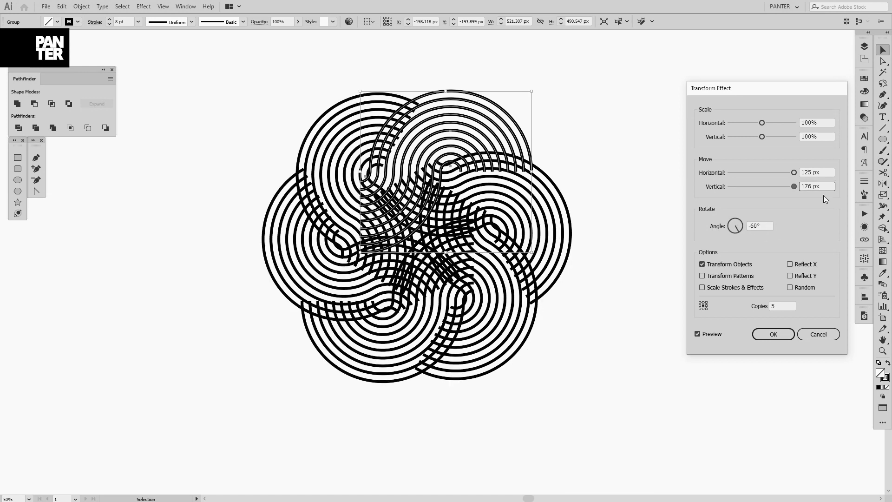
pyautogui.click(773, 336)
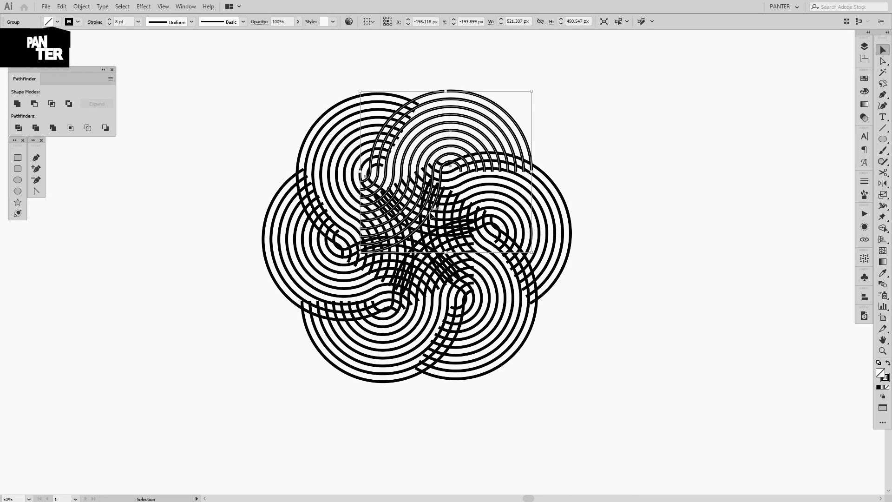
# Nudge the rosette down and drag the arc group's handles inward to shrink it
pyautogui.moveTo(433, 215); pyautogui.dragTo(435, 260)
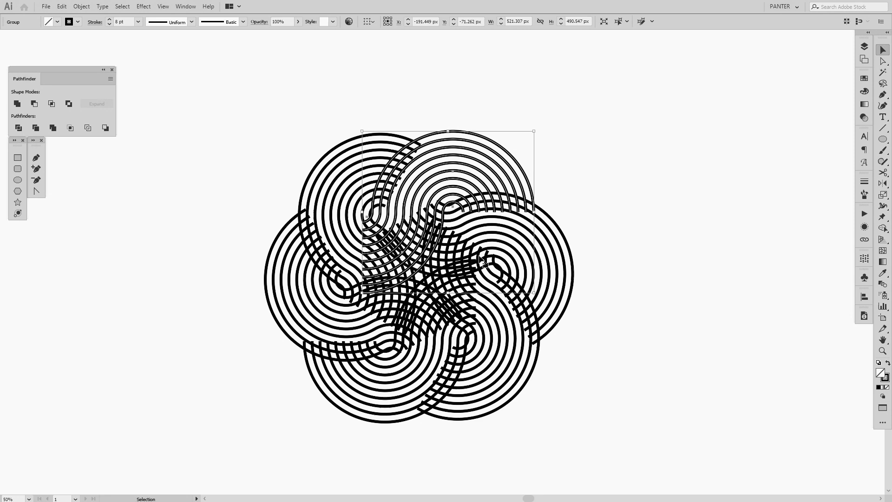
pyautogui.scroll(2, 485, 182)
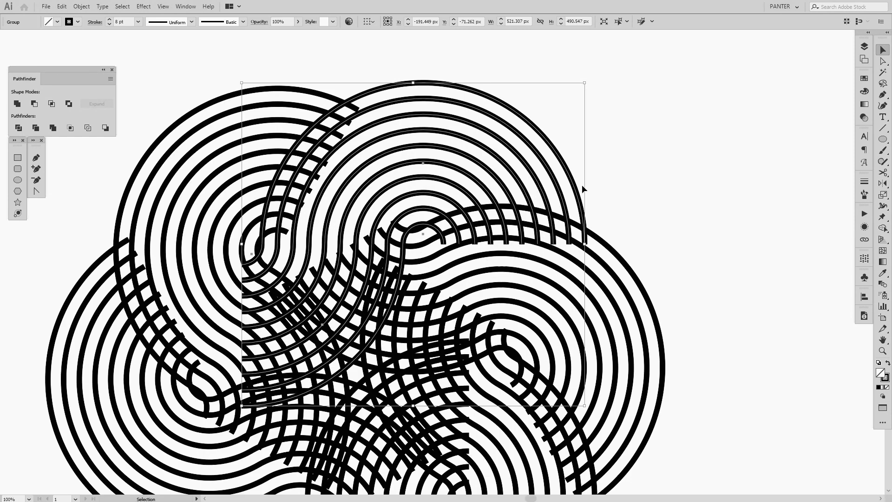
pyautogui.scroll(1, 513, 170)
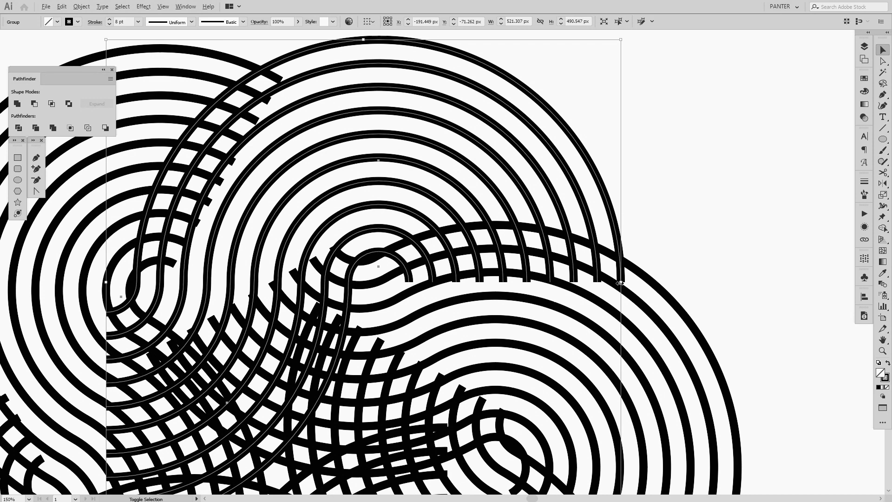
pyautogui.moveTo(620, 283); pyautogui.dragTo(591, 285)
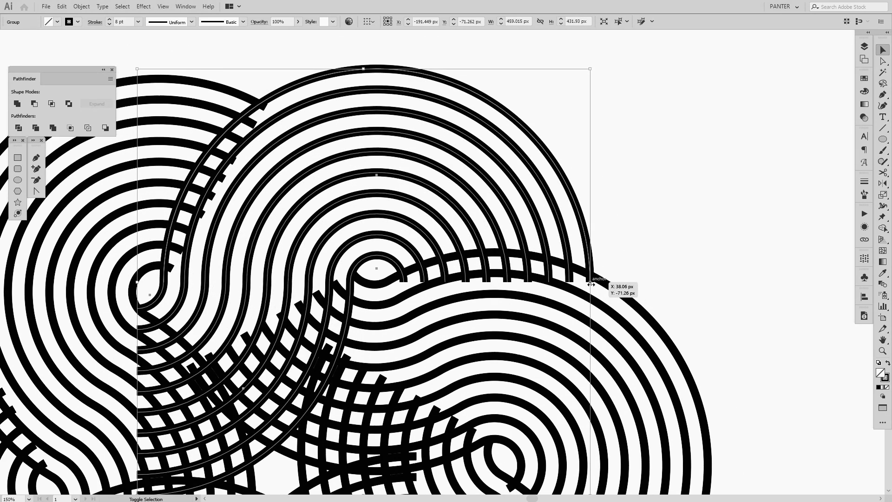
pyautogui.moveTo(591, 284); pyautogui.dragTo(581, 284)
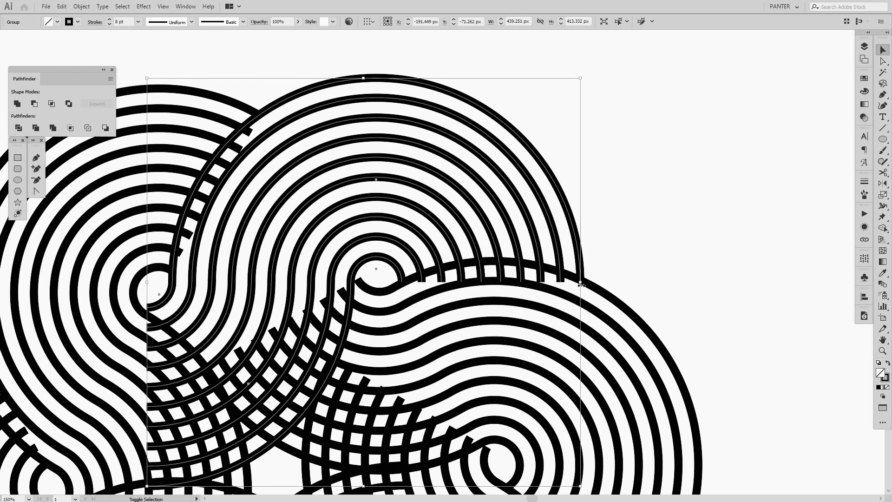
pyautogui.click(616, 248)
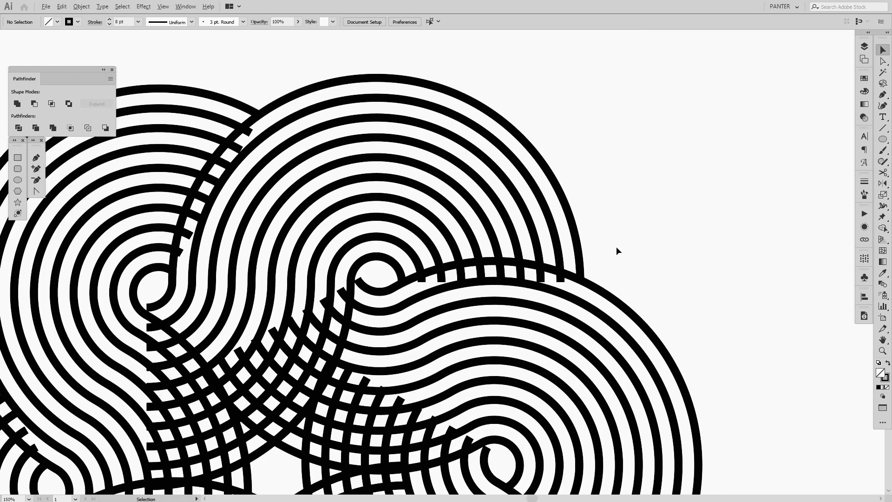
pyautogui.click(497, 231)
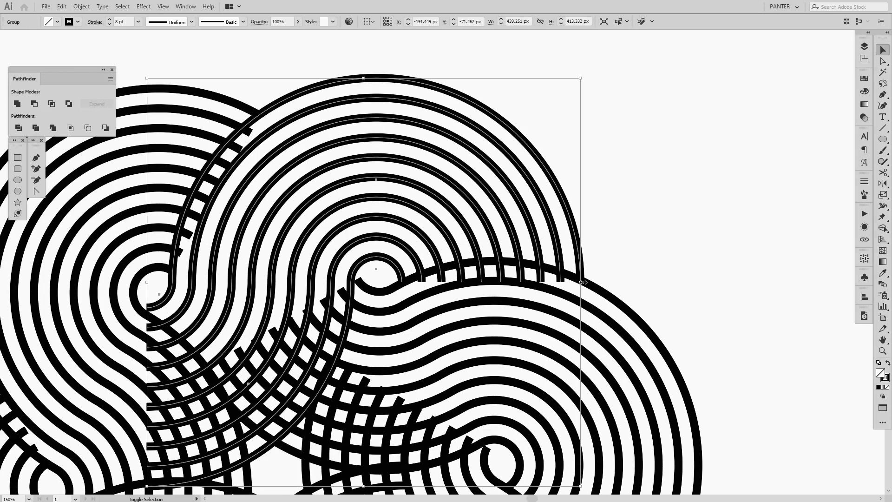
# Fine-tune the arc group to about 430 px wide, checking zoomed in and out, then reselect it
pyautogui.moveTo(583, 282); pyautogui.dragTo(598, 296)
pyautogui.hotkey('ctrl', '=')
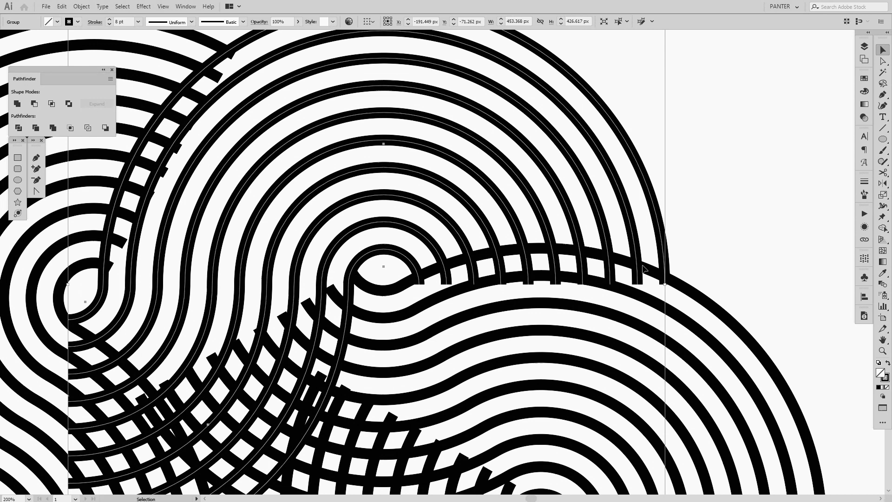
pyautogui.moveTo(666, 285); pyautogui.dragTo(655, 285)
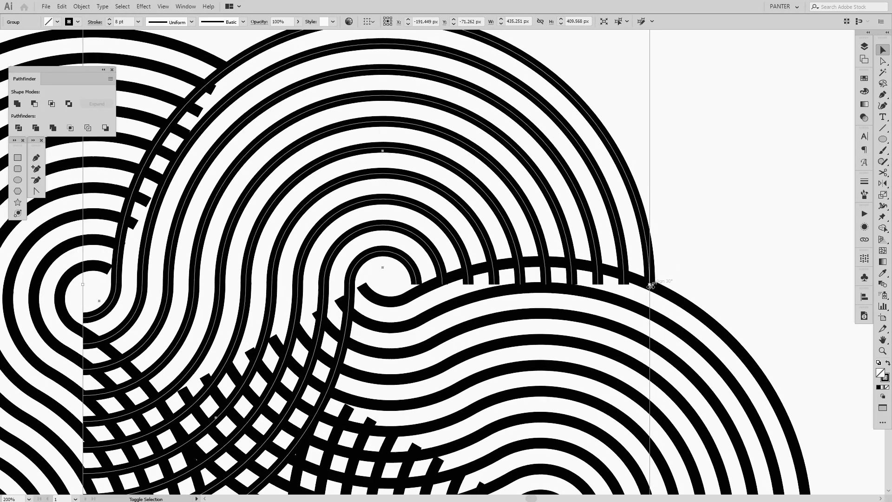
pyautogui.click(682, 256)
pyautogui.hotkey('ctrl', '1')
pyautogui.moveTo(683, 250); pyautogui.dragTo(671, 197)
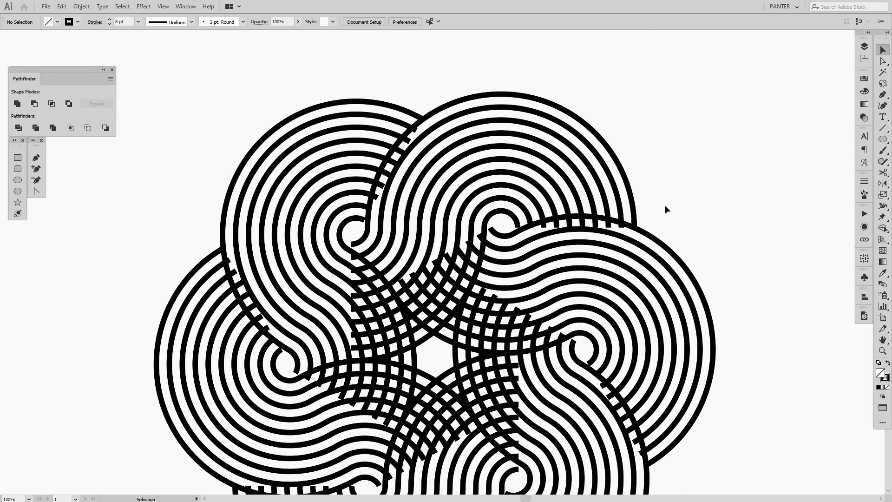
pyautogui.click(632, 210)
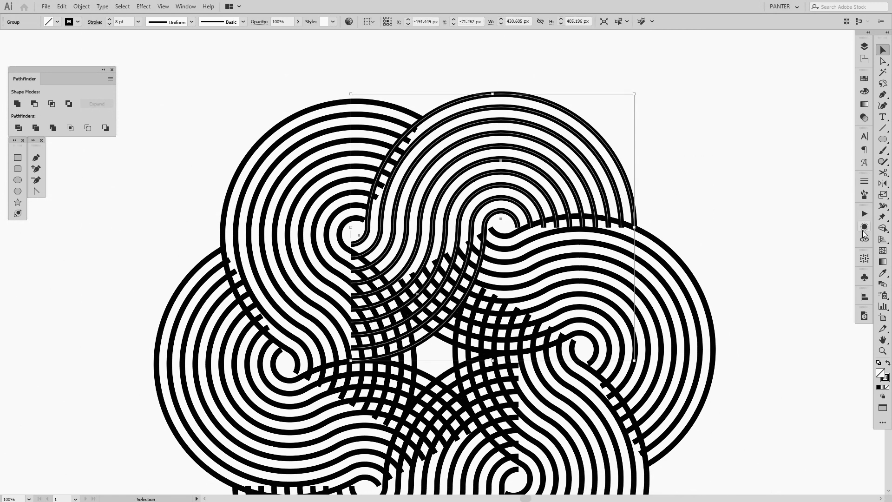
# Reopen the group's Transform effect from Appearance with Preview and lower the horizontal move
pyautogui.click(865, 227)
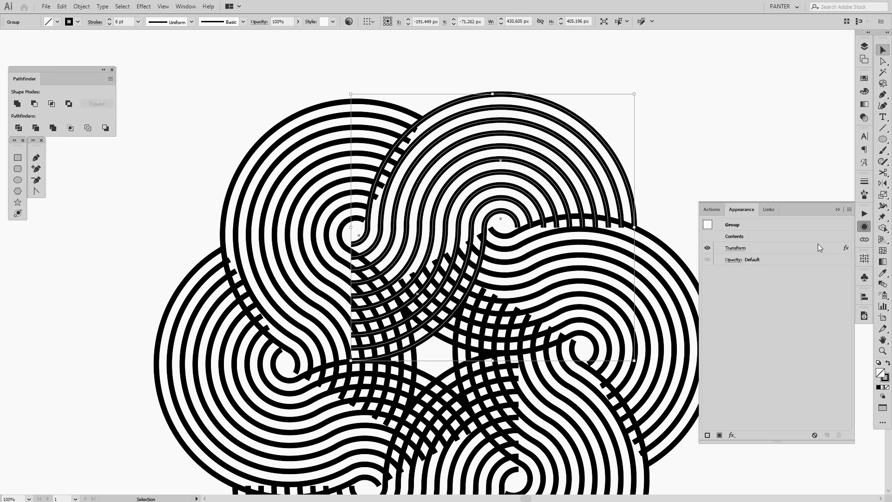
pyautogui.click(738, 248)
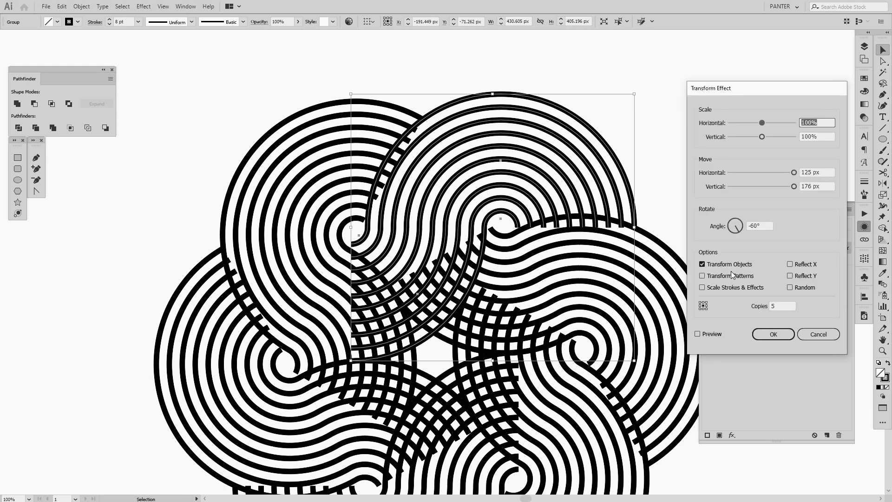
pyautogui.click(707, 334)
pyautogui.tripleClick(816, 172)
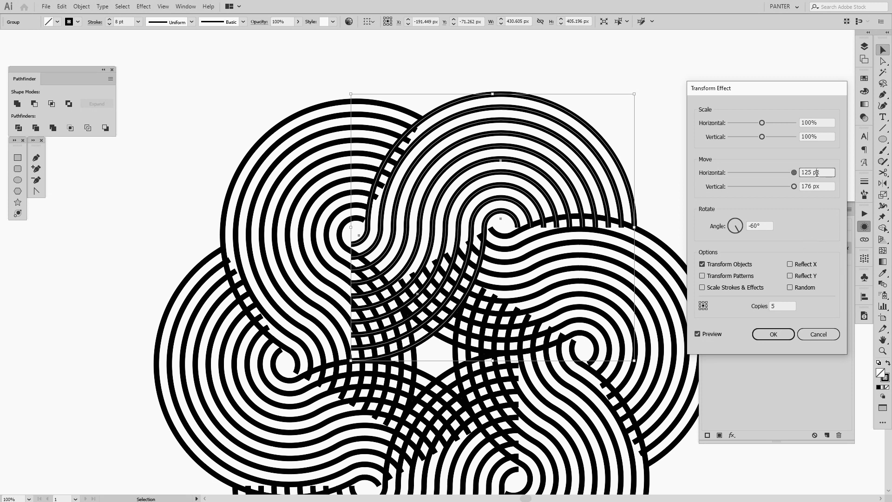
pyautogui.press('Down')
pyautogui.press('Down')
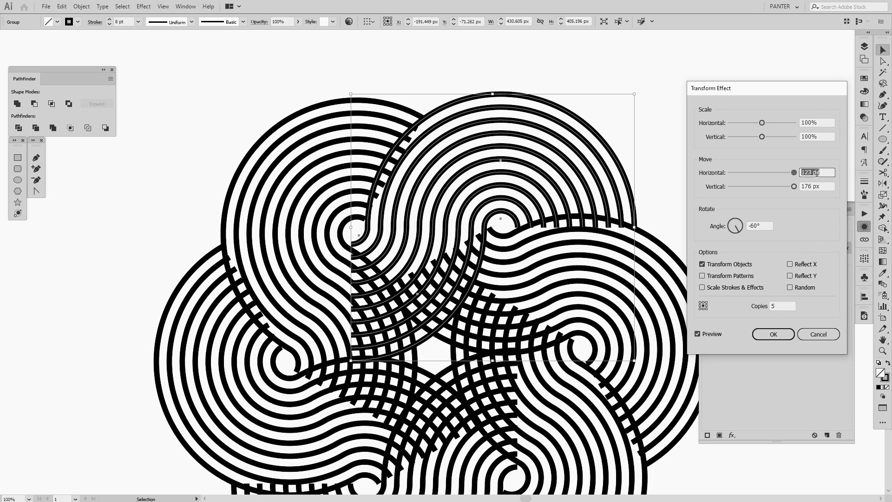
pyautogui.press('Down')
pyautogui.press('Down')
pyautogui.press('Down')
pyautogui.press('Down')
pyautogui.press('Down')
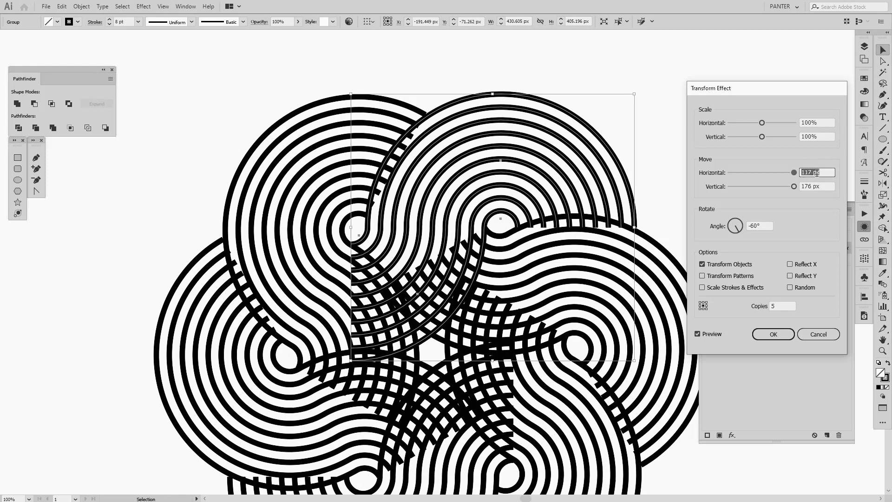
pyautogui.press('Down')
pyautogui.press('Down')
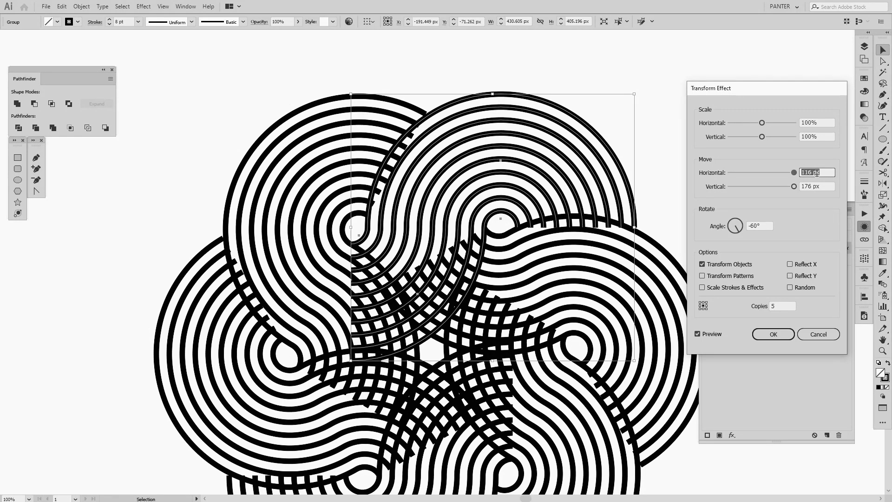
# Set the moves to about 117 px horizontal and 174 px vertical, apply, and close Appearance
pyautogui.tripleClick(816, 186)
pyautogui.press('Down')
pyautogui.press('Down')
pyautogui.press('Down')
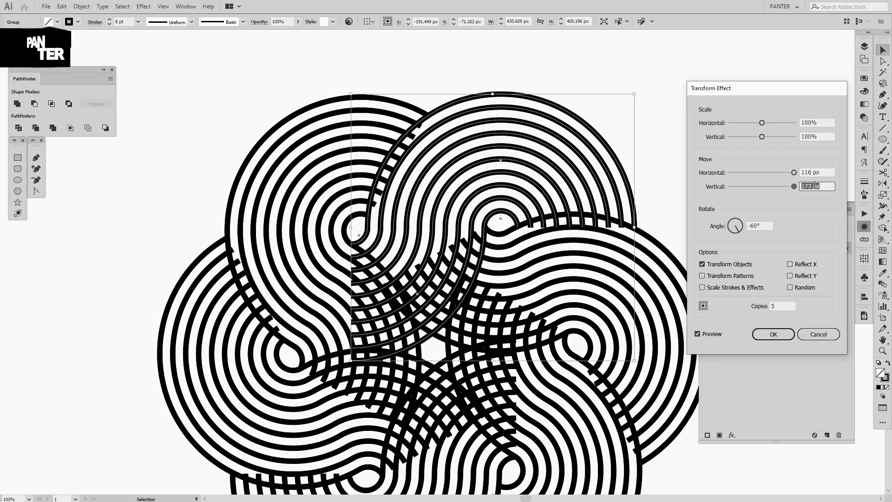
pyautogui.press('Up')
pyautogui.press('Up')
pyautogui.press('Up')
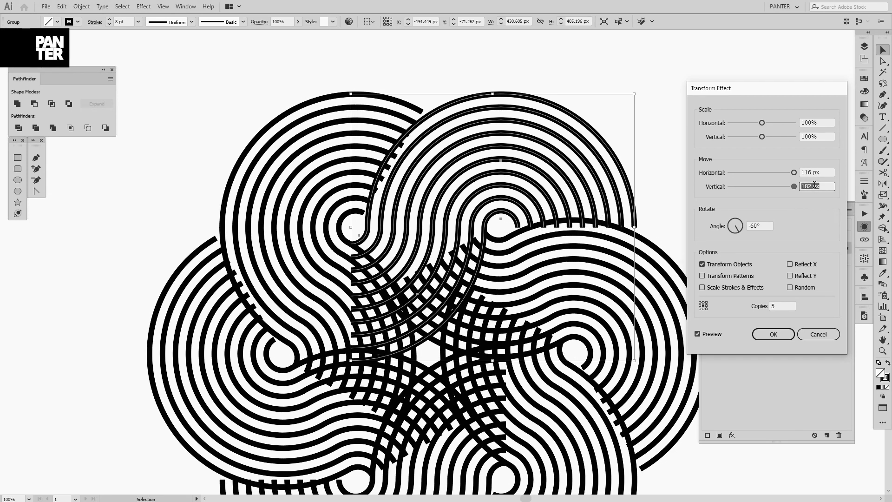
pyautogui.tripleClick(814, 172)
pyautogui.press('Up')
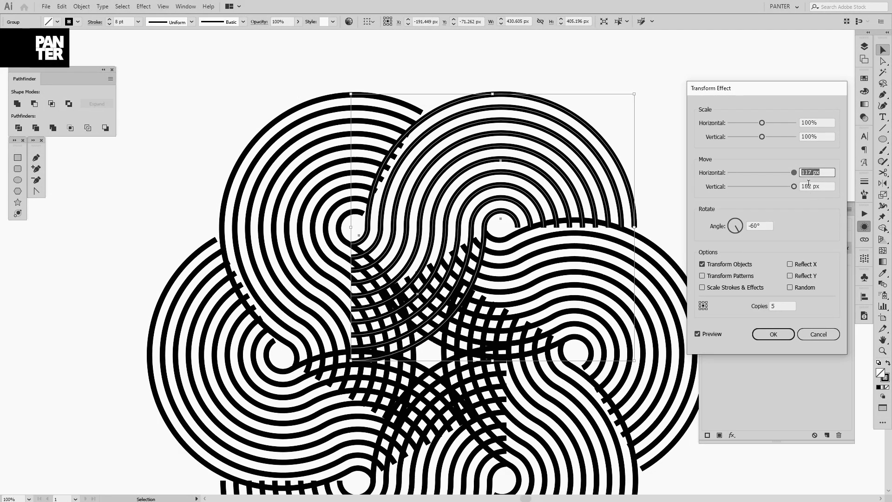
pyautogui.press('Tab')
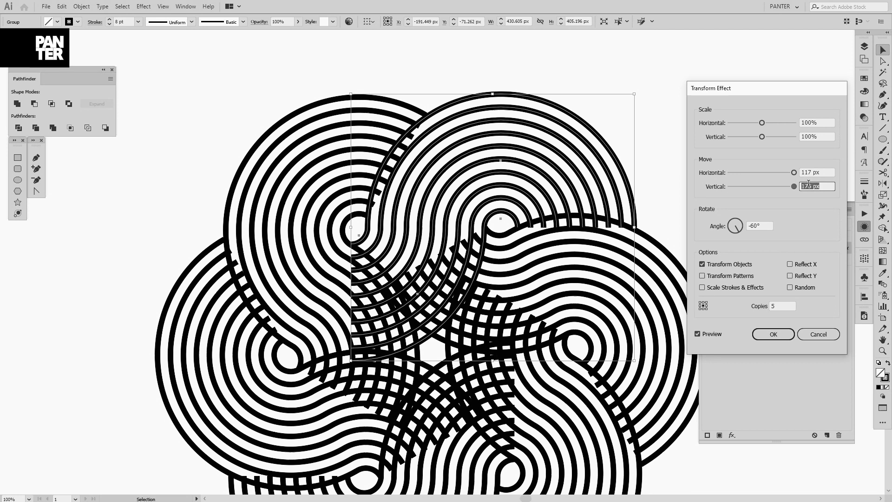
pyautogui.press('Down')
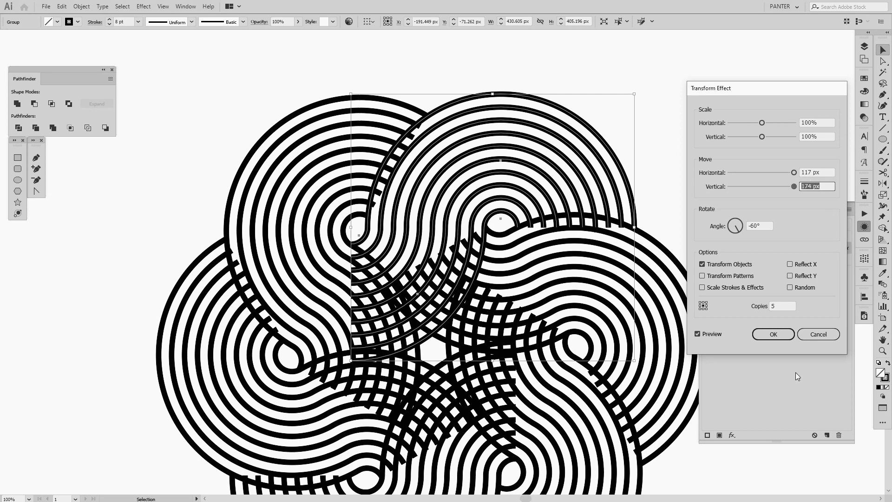
pyautogui.click(774, 334)
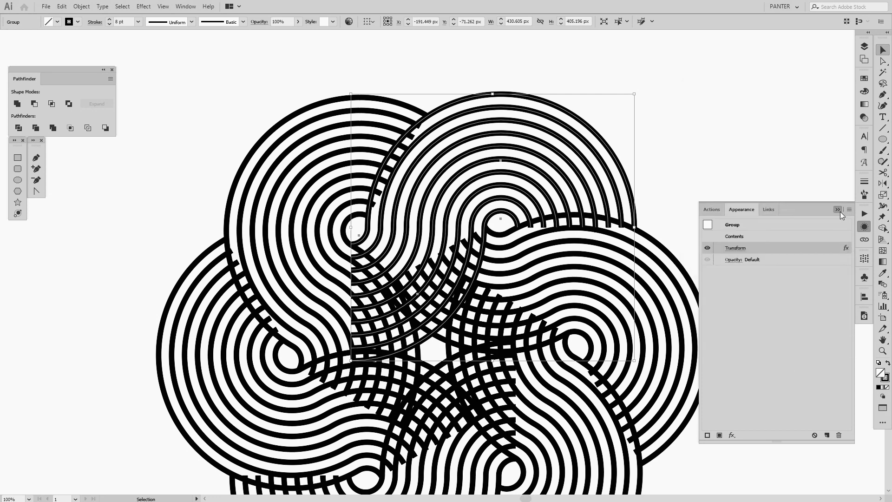
pyautogui.click(692, 211)
# Zoom out to check the rosette, reselect the arc group and activate the Pen tool
pyautogui.hotkey('ctrl', '0')
pyautogui.hotkey('ctrl', '-')
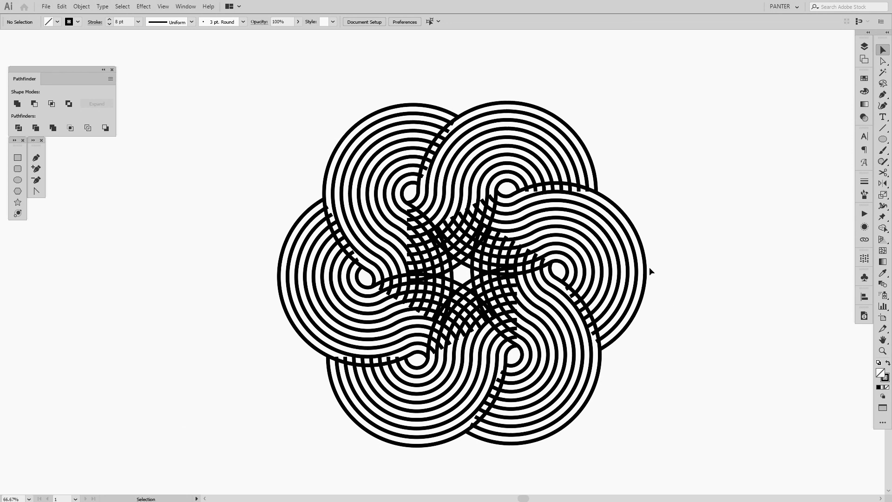
pyautogui.click(522, 167)
pyautogui.scroll(2, 522, 167)
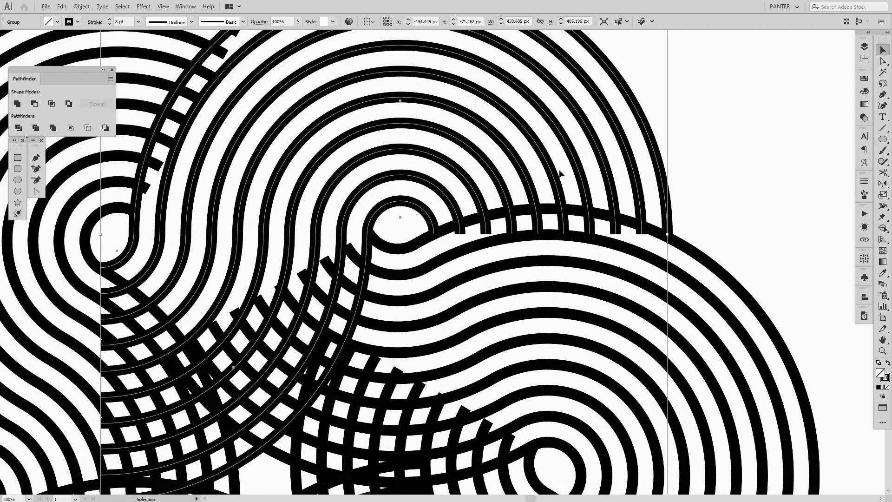
pyautogui.scroll(1, 502, 202)
pyautogui.scroll(1, 486, 224)
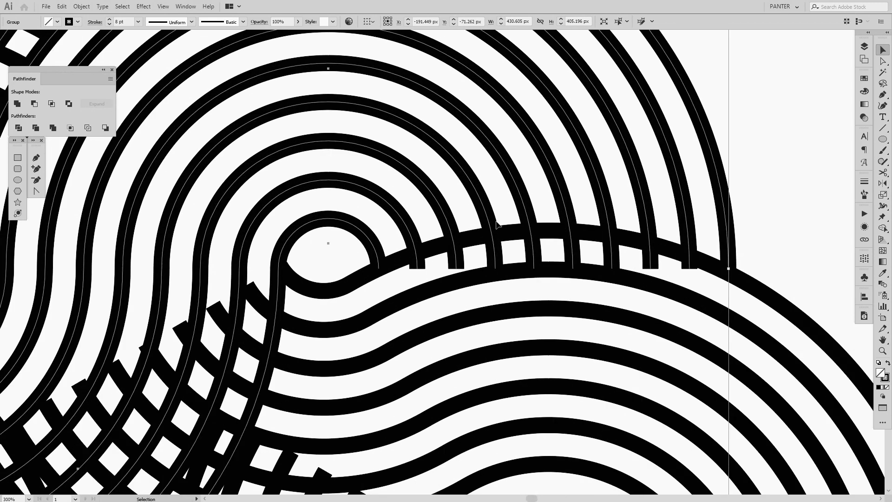
pyautogui.press('p')
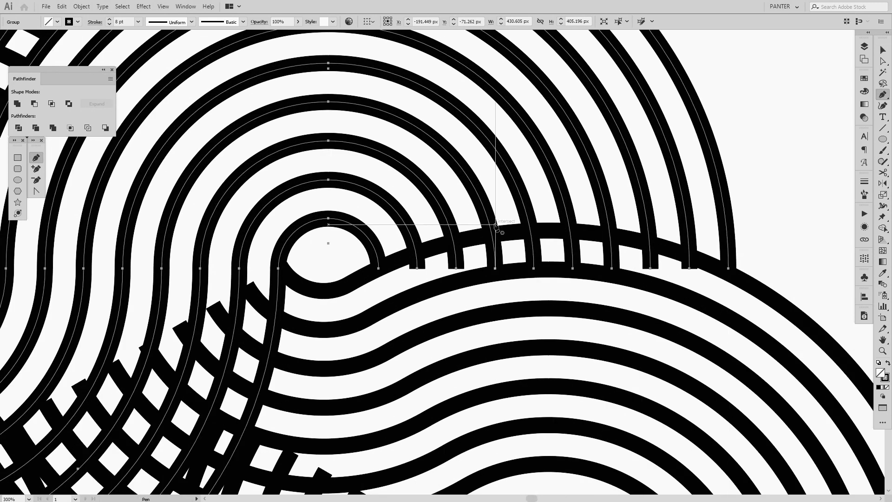
# With the Add Anchor Point tool, add a point where the first arc meets the band
pyautogui.click(883, 100)
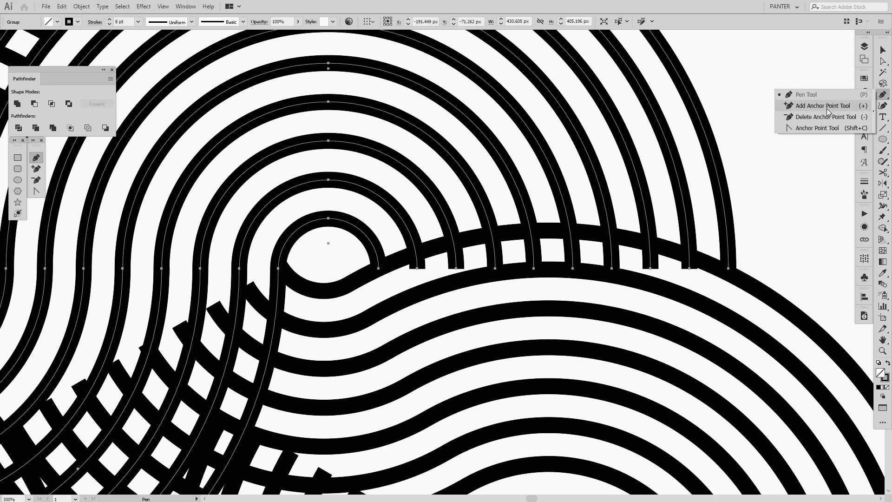
pyautogui.click(827, 108)
pyautogui.scroll(2, 439, 258)
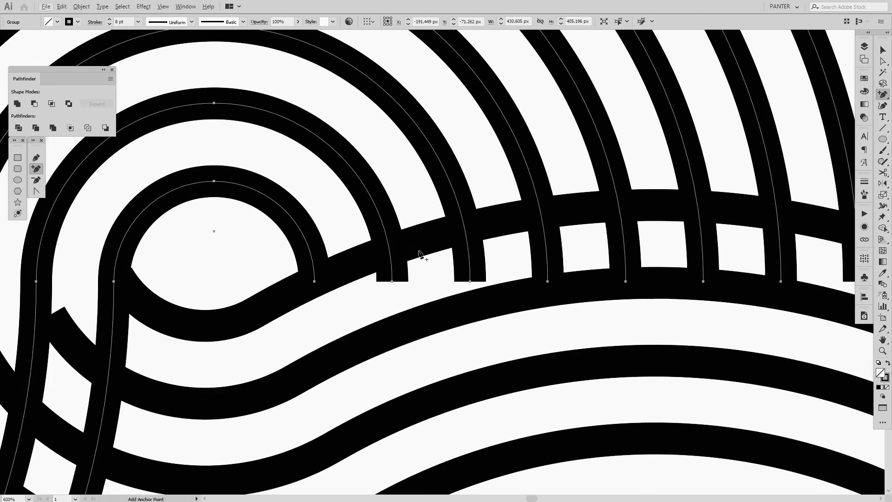
pyautogui.click(391, 253)
pyautogui.hscroll(1, 404, 243)
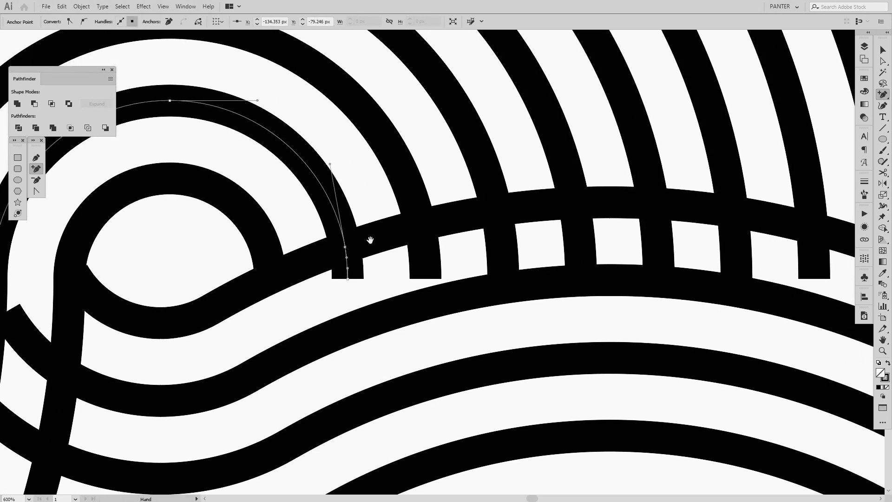
pyautogui.click(490, 207)
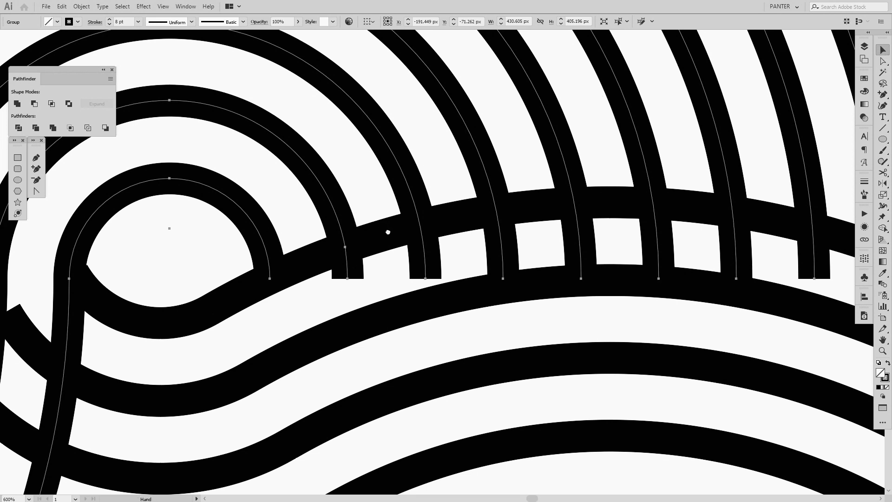
# Add an anchor point on the second arc, undoing a misplaced point on the third
pyautogui.moveTo(384, 232); pyautogui.dragTo(380, 242)
pyautogui.press('p')
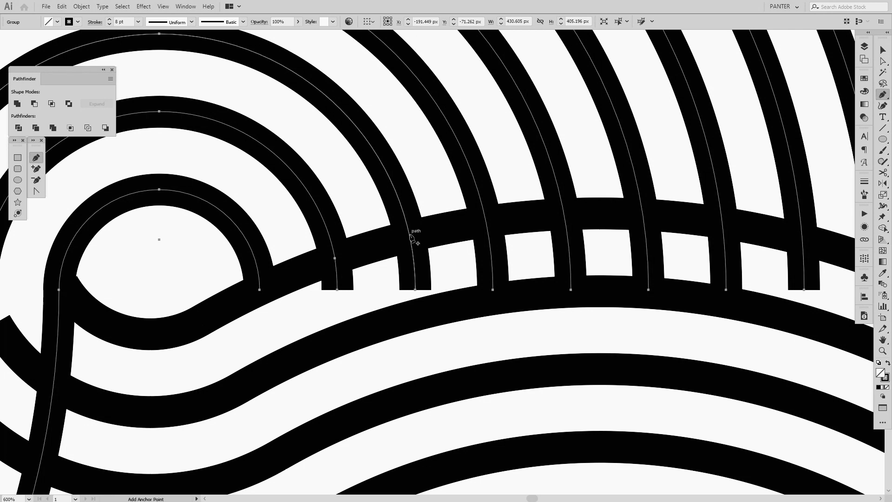
pyautogui.click(410, 237)
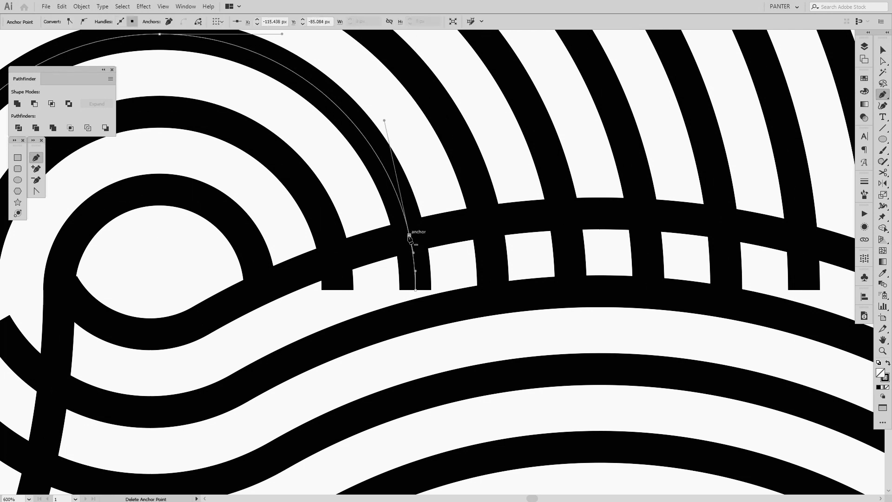
pyautogui.press('a')
pyautogui.press('v')
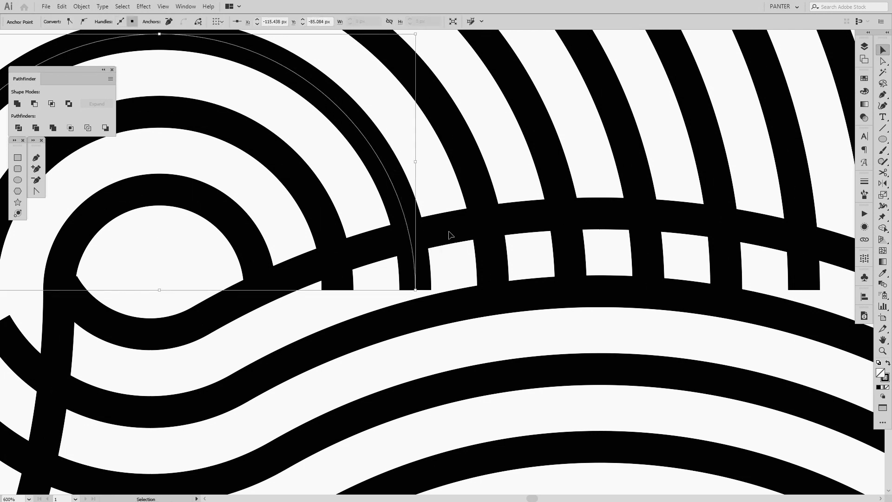
pyautogui.click(492, 204)
pyautogui.press('p')
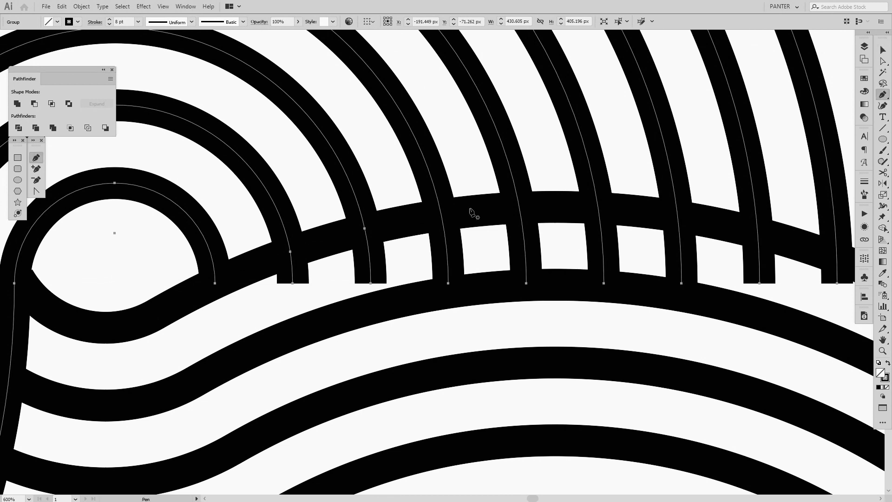
pyautogui.click(442, 212)
pyautogui.hotkey('ctrl', 'z')
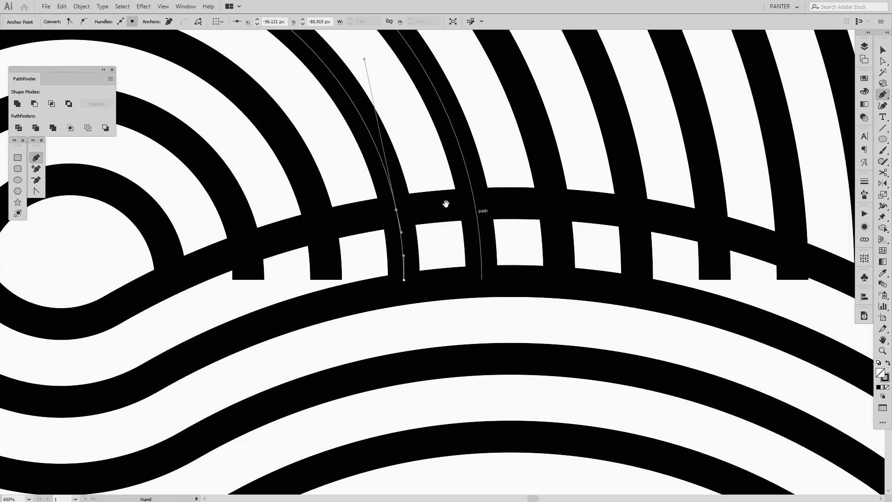
# Add anchor points on the next two arcs at the band's upper edge
pyautogui.press('v')
pyautogui.click(493, 190)
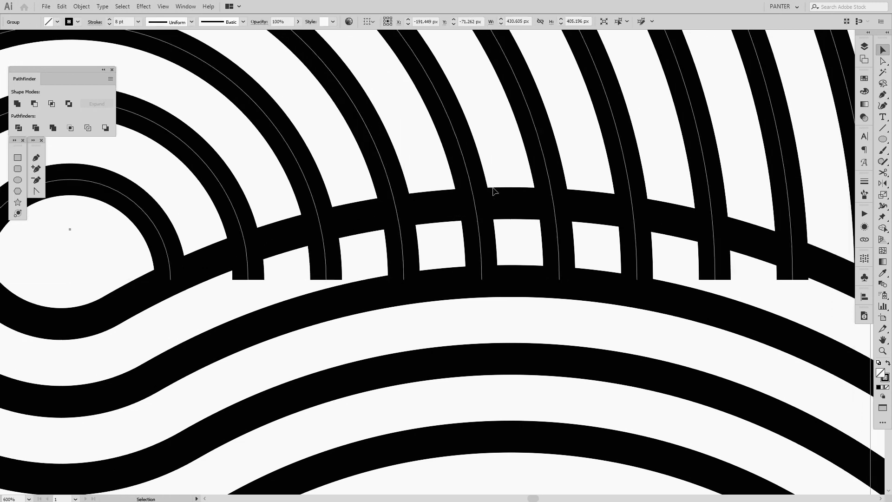
pyautogui.press('p')
pyautogui.click(477, 207)
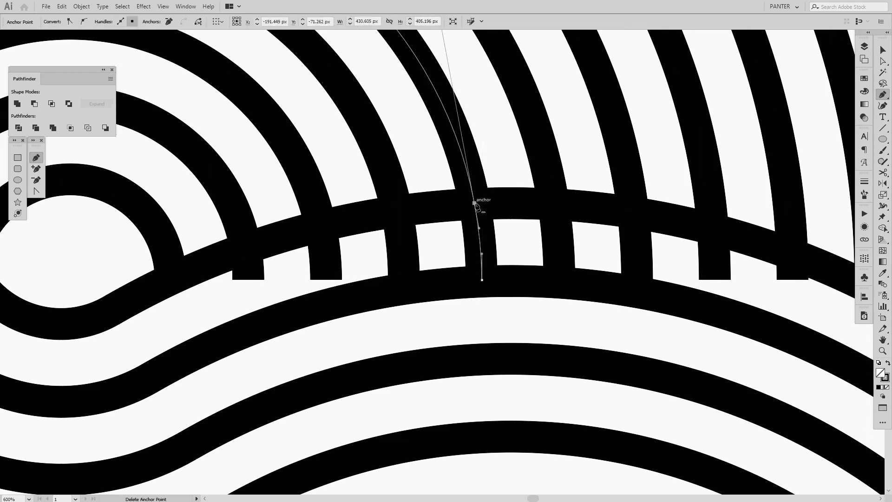
pyautogui.press('v')
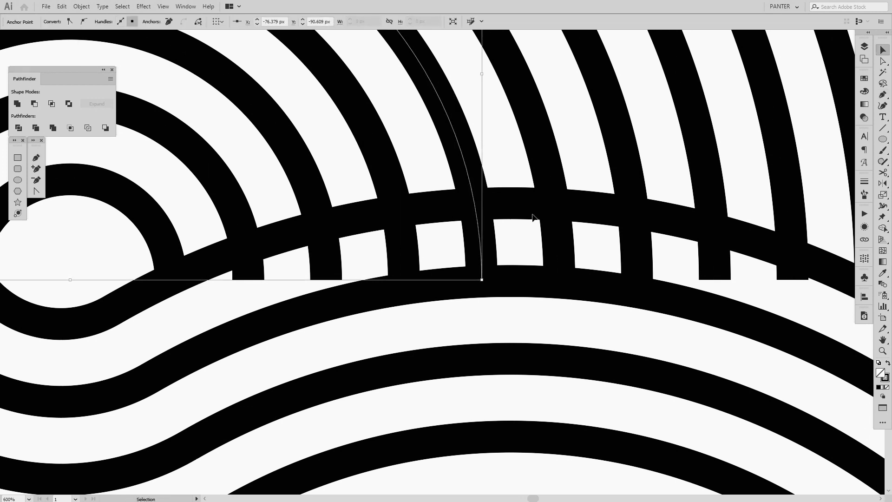
pyautogui.click(567, 181)
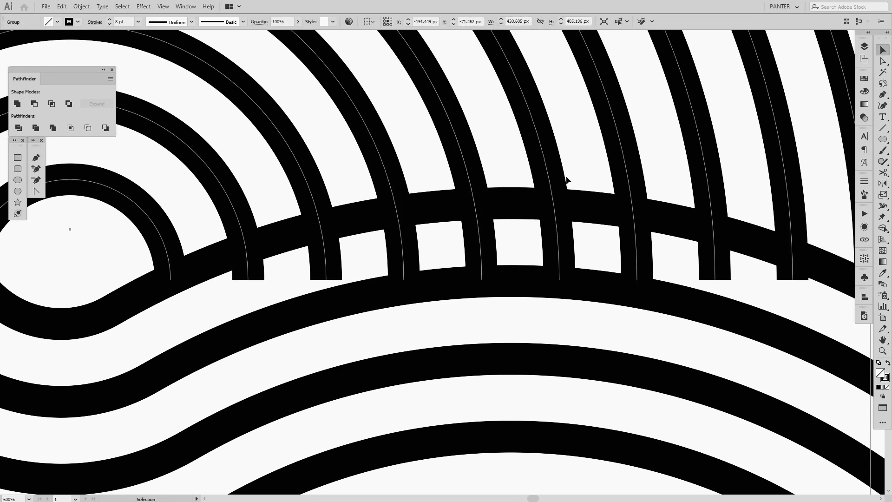
pyautogui.press('p')
pyautogui.click(554, 206)
# Add anchor points on the remaining arcs further right along the band's edge
pyautogui.press('v')
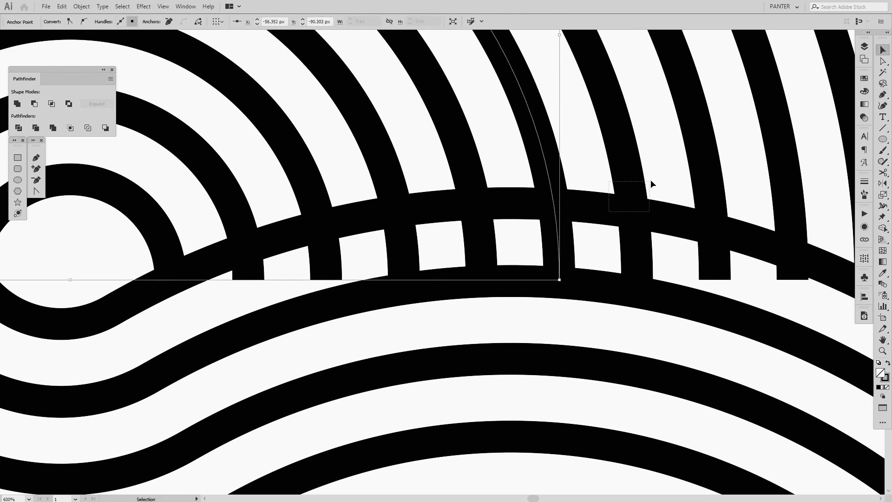
pyautogui.click(650, 180)
pyautogui.press('p')
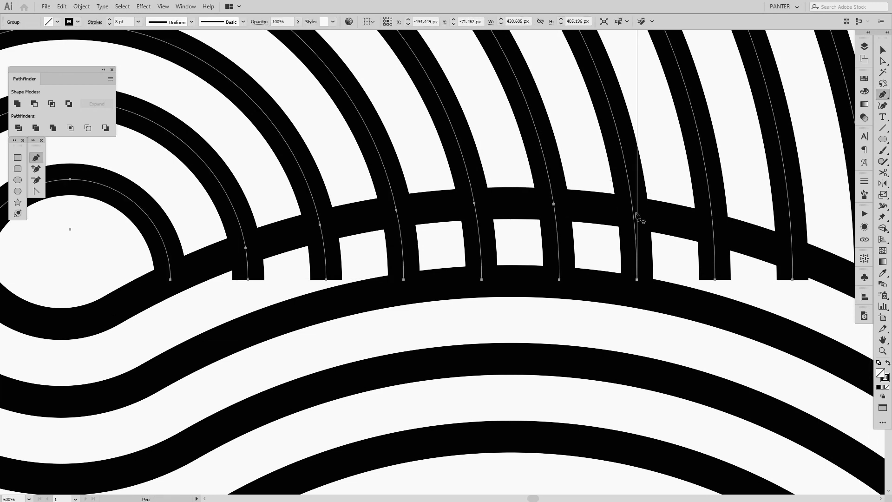
pyautogui.click(633, 209)
pyautogui.moveTo(677, 219); pyautogui.dragTo(584, 215)
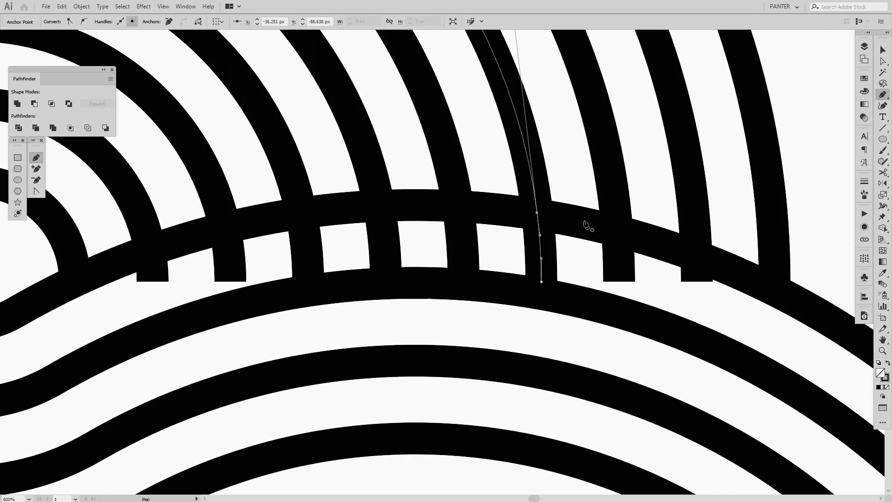
pyautogui.press('v')
pyautogui.click(606, 223)
pyautogui.press('p')
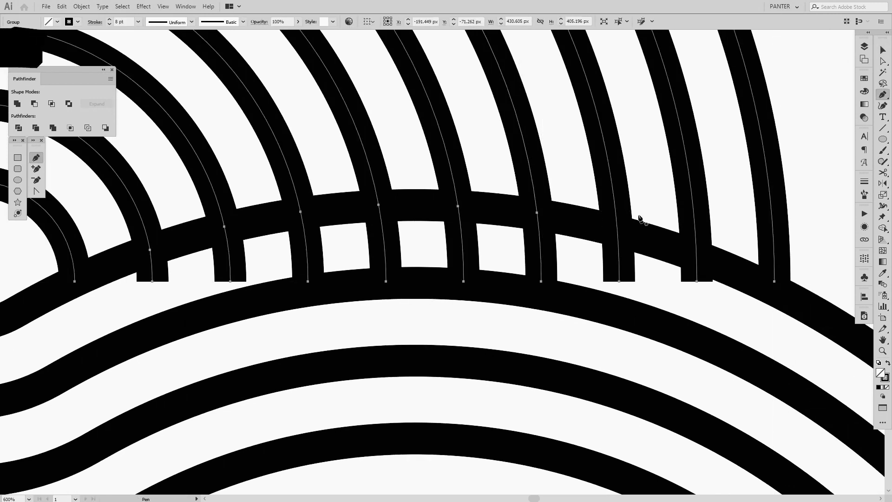
pyautogui.click(618, 229)
pyautogui.keyDown('ctrl'); pyautogui.click(706, 230); pyautogui.keyUp('ctrl')
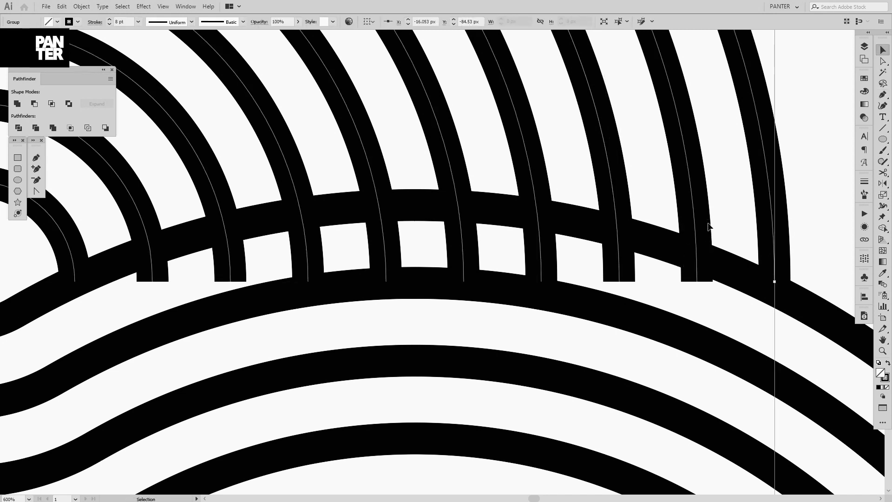
pyautogui.click(697, 256)
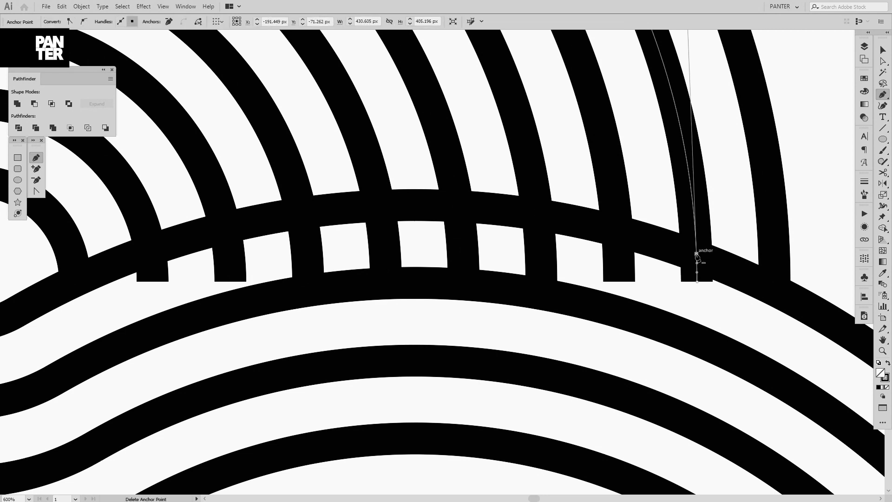
pyautogui.press('a')
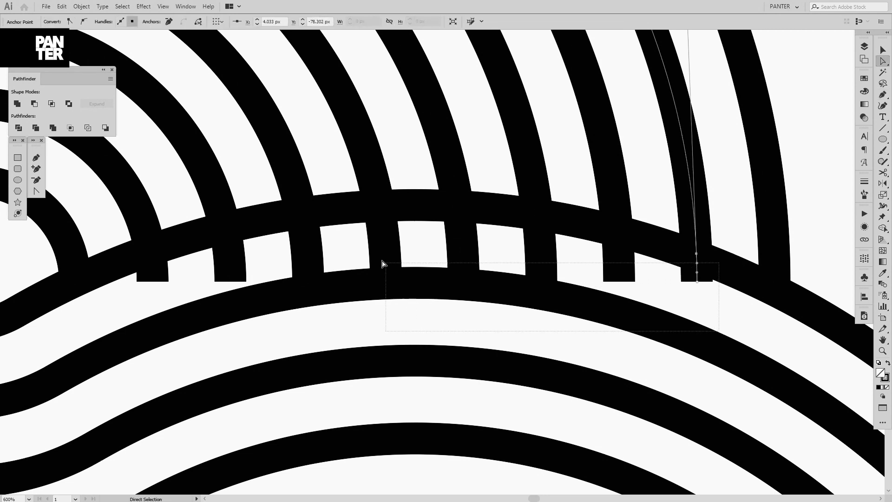
pyautogui.moveTo(492, 301); pyautogui.dragTo(142, 275)
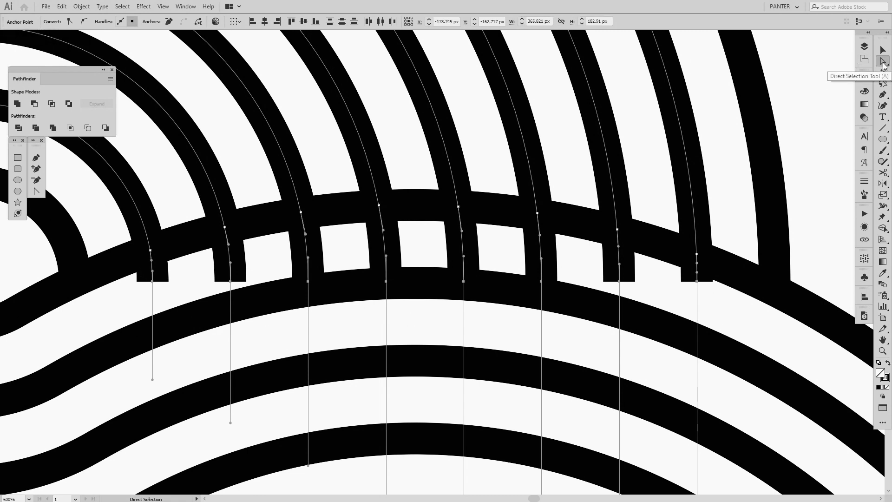
pyautogui.press('Delete')
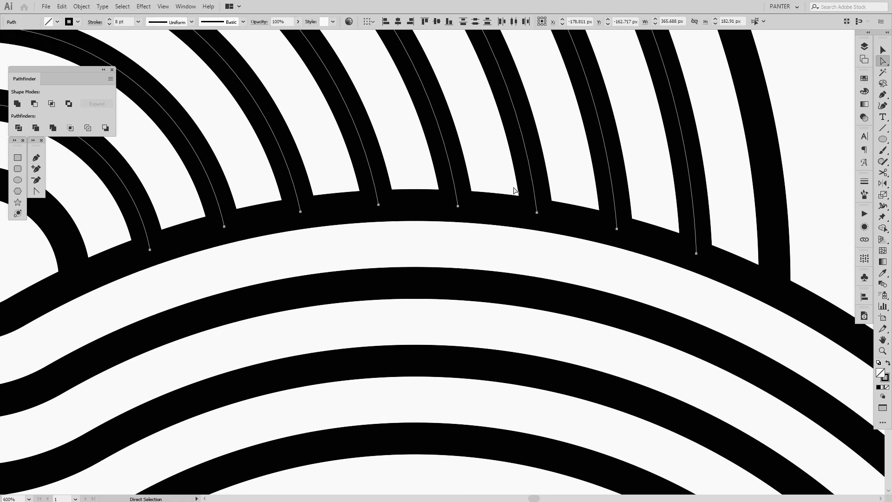
pyautogui.click(503, 253)
pyautogui.hotkey('ctrl', '1')
pyautogui.moveTo(581, 255); pyautogui.dragTo(626, 216)
pyautogui.keyDown('alt'); pyautogui.scroll(-1, 612, 233); pyautogui.keyUp('alt')
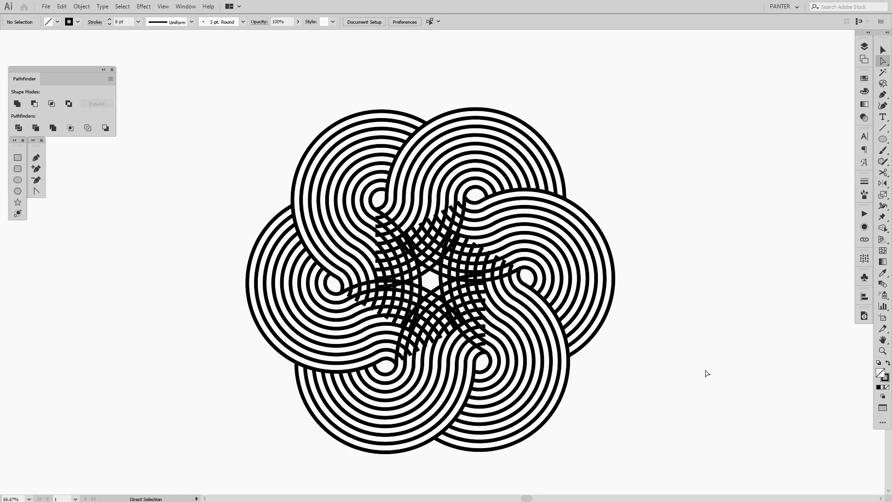
pyautogui.keyDown('alt'); pyautogui.scroll(1, 369, 244); pyautogui.keyUp('alt')
pyautogui.keyDown('alt'); pyautogui.scroll(1, 369, 244); pyautogui.keyUp('alt')
pyautogui.click(371, 244)
pyautogui.keyDown('alt'); pyautogui.scroll(1, 370, 245); pyautogui.keyUp('alt')
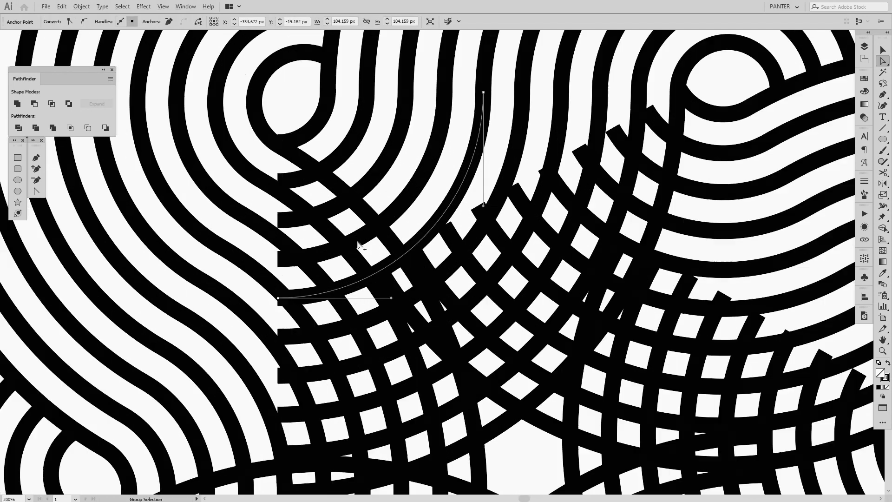
pyautogui.moveTo(328, 140); pyautogui.dragTo(367, 194)
pyautogui.press('v')
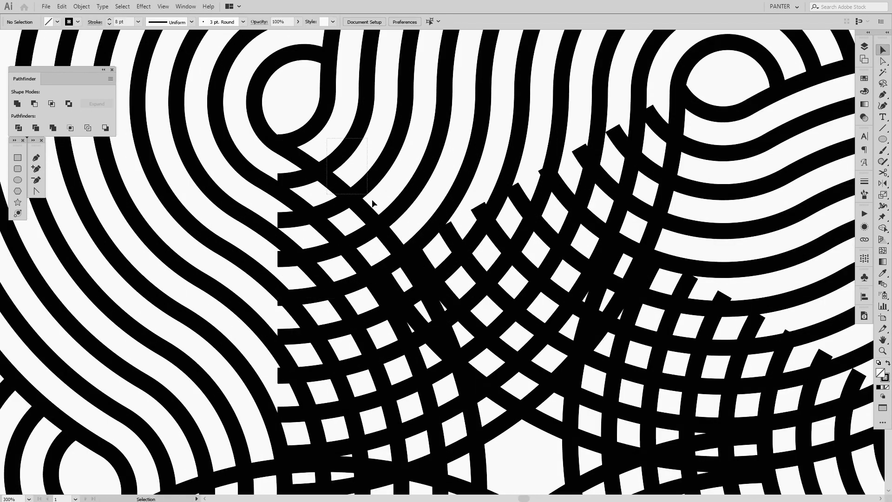
pyautogui.click(373, 203)
pyautogui.scroll(-1, 376, 198)
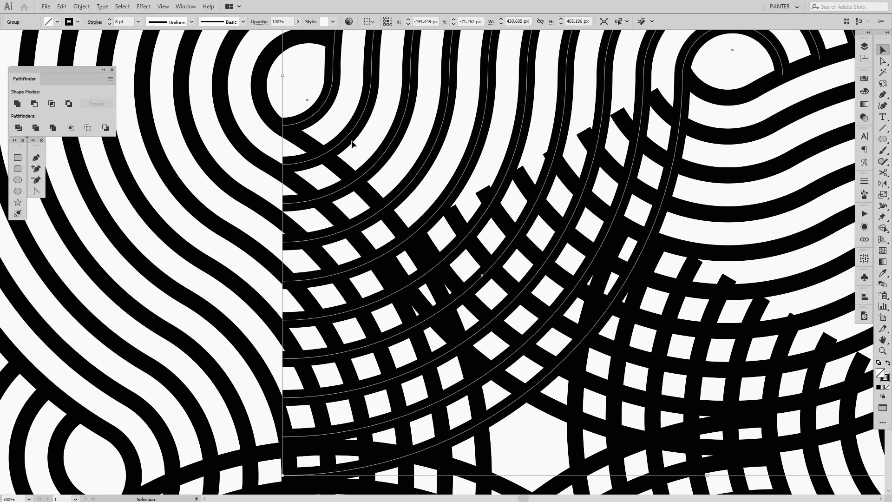
pyautogui.keyDown('alt'); pyautogui.scroll(1, 352, 144); pyautogui.keyUp('alt')
pyautogui.scroll(-1, 341, 154)
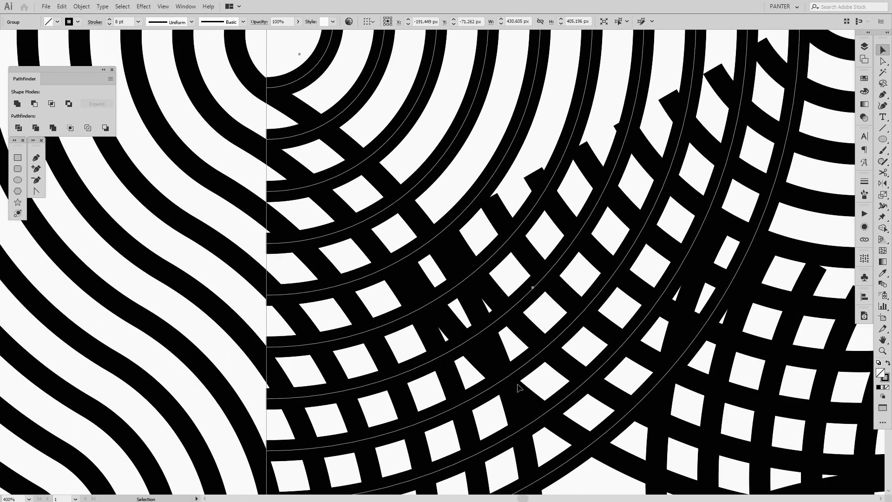
pyautogui.keyDown('alt'); pyautogui.scroll(-1, 528, 407); pyautogui.keyUp('alt')
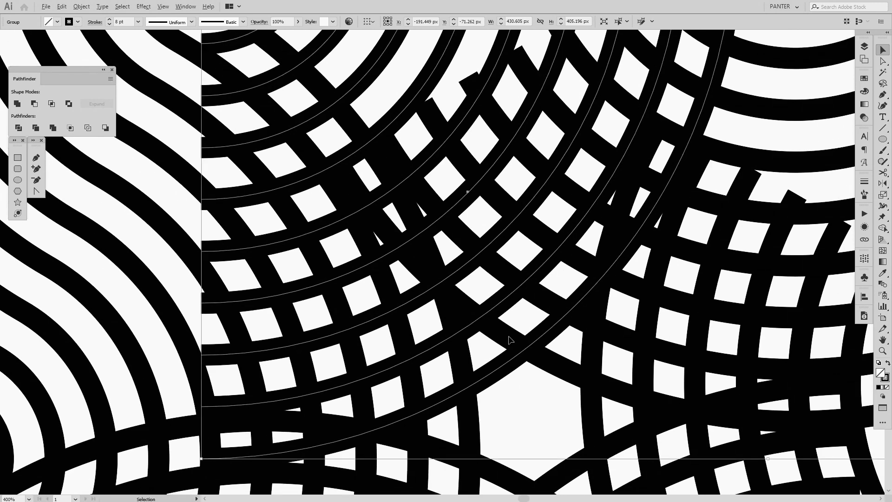
pyautogui.keyDown('alt'); pyautogui.scroll(-2, 512, 341); pyautogui.keyUp('alt')
pyautogui.keyDown('alt'); pyautogui.scroll(-1, 516, 351); pyautogui.keyUp('alt')
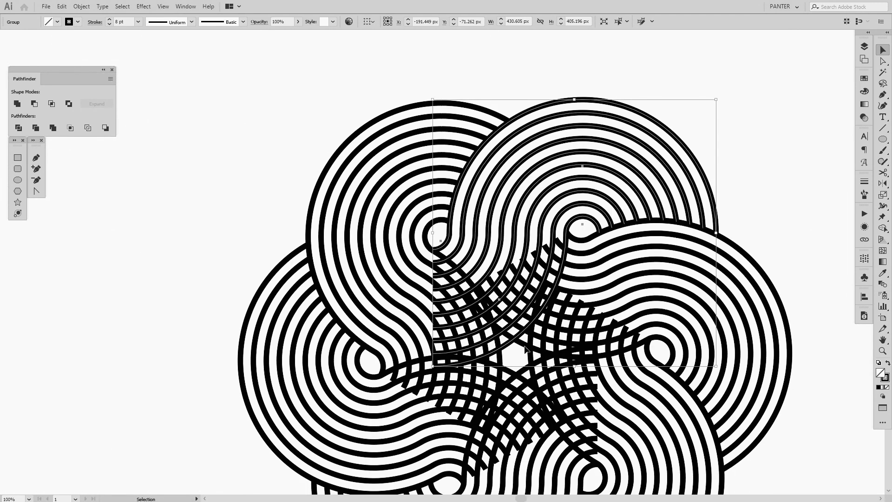
pyautogui.keyDown('alt'); pyautogui.scroll(3, 453, 286); pyautogui.keyUp('alt')
pyautogui.keyDown('alt'); pyautogui.scroll(1, 398, 230); pyautogui.keyUp('alt')
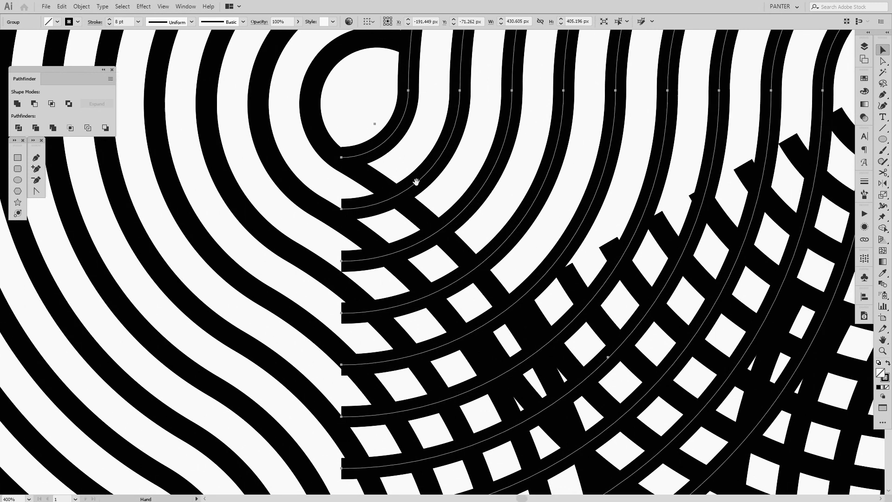
pyautogui.keyDown('alt'); pyautogui.scroll(1, 383, 197); pyautogui.keyUp('alt')
pyautogui.hscroll(1, 390, 194)
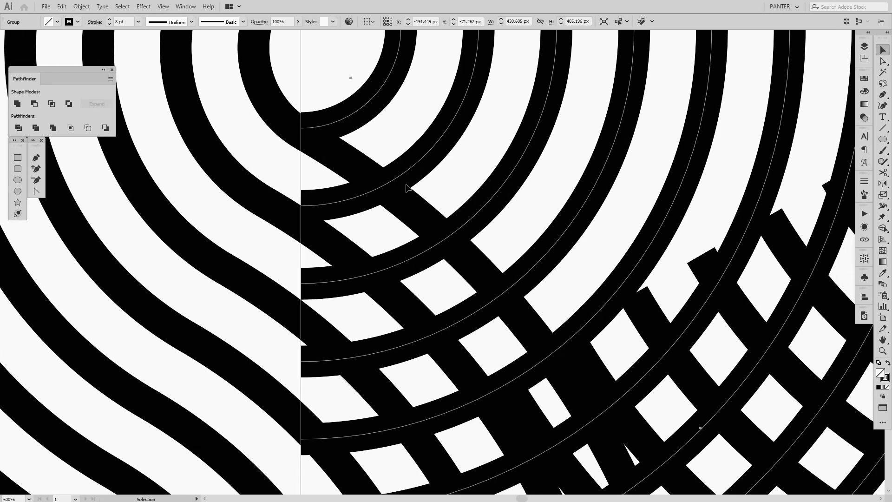
# Reshape the bend of one curved seam path with the Pen tool
pyautogui.press('p')
pyautogui.keyDown('ctrl'); pyautogui.click(388, 186); pyautogui.keyUp('ctrl')
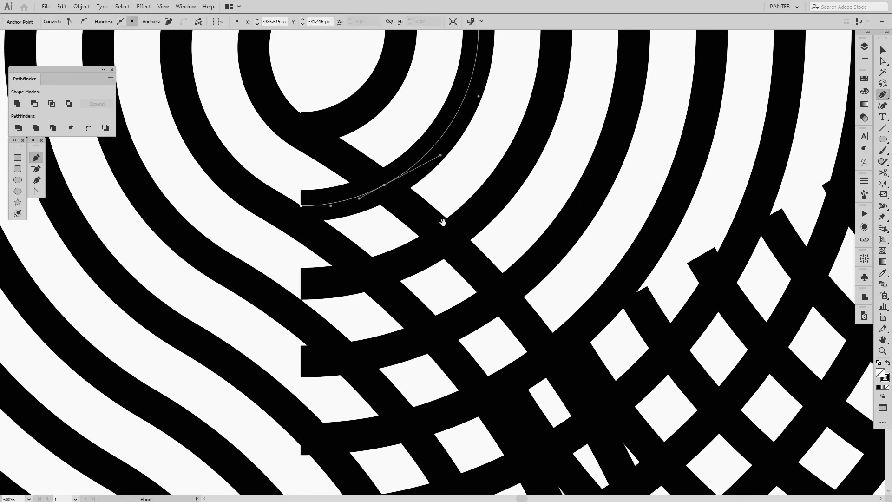
pyautogui.moveTo(443, 223); pyautogui.dragTo(396, 411)
pyautogui.moveTo(337, 375); pyautogui.dragTo(501, 310)
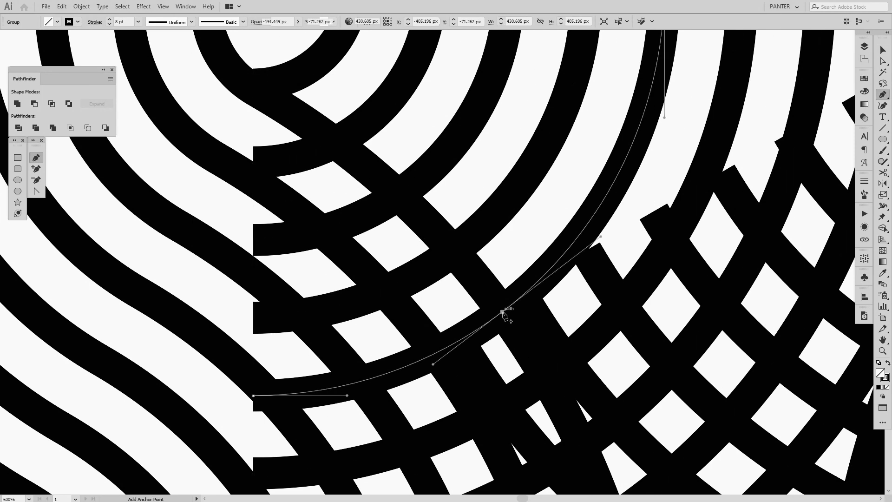
pyautogui.scroll(3, 550, 307)
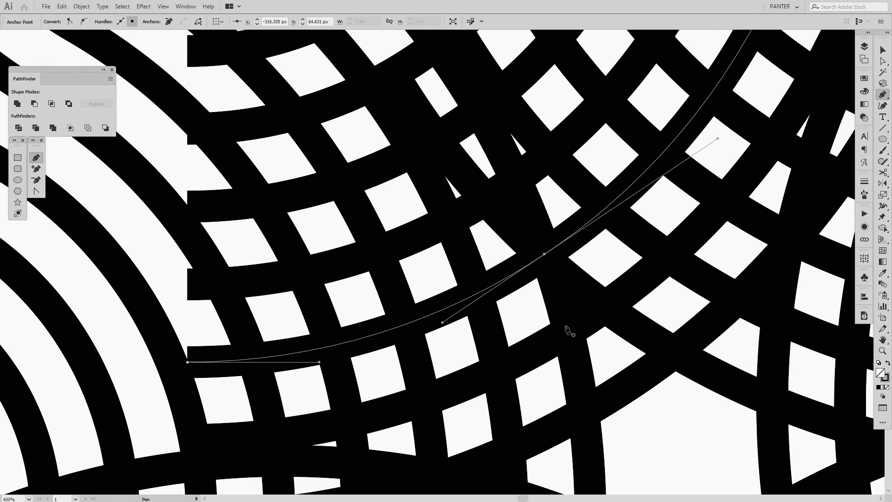
pyautogui.scroll(-2, 568, 331)
pyautogui.scroll(-2, 544, 307)
pyautogui.scroll(-2, 488, 237)
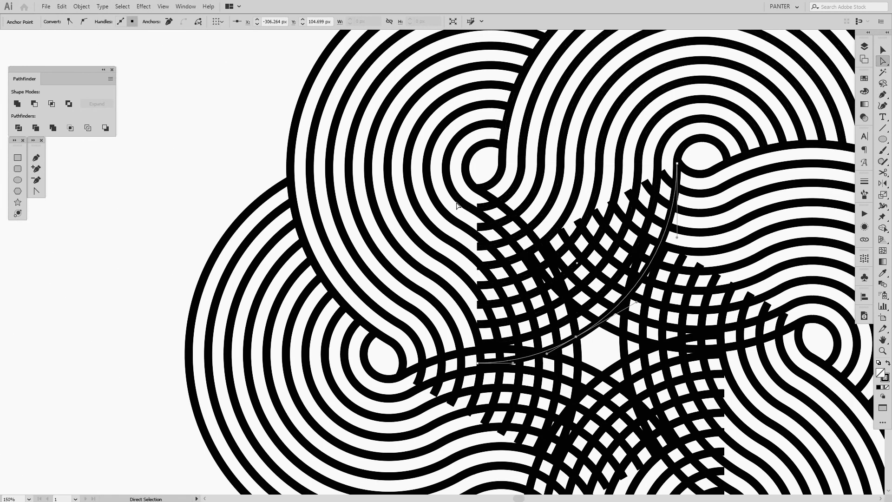
# Delete the overlapping segment anchors, then deselect and recentre the rosette to check it
pyautogui.moveTo(453, 203); pyautogui.dragTo(481, 374)
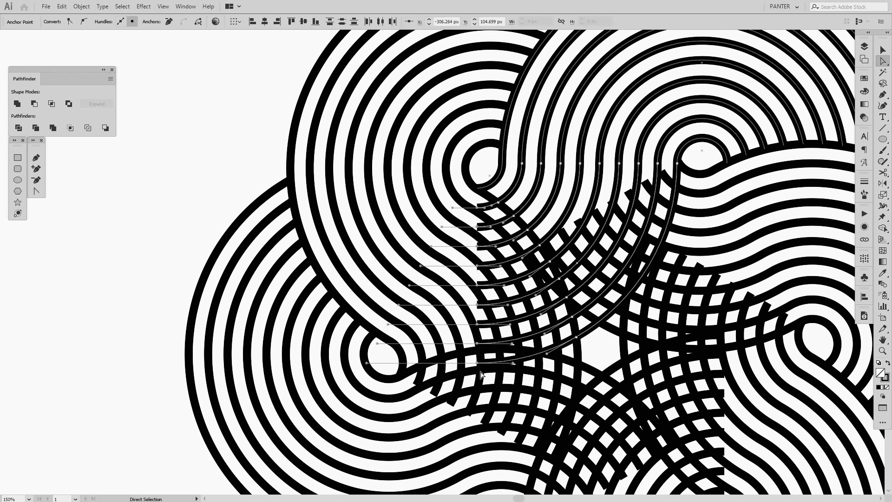
pyautogui.press('Delete')
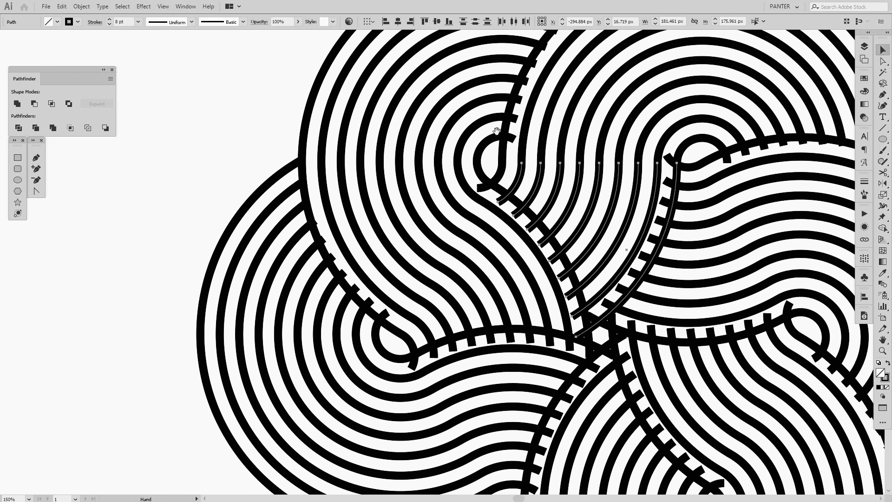
pyautogui.moveTo(398, 251); pyautogui.dragTo(203, 313)
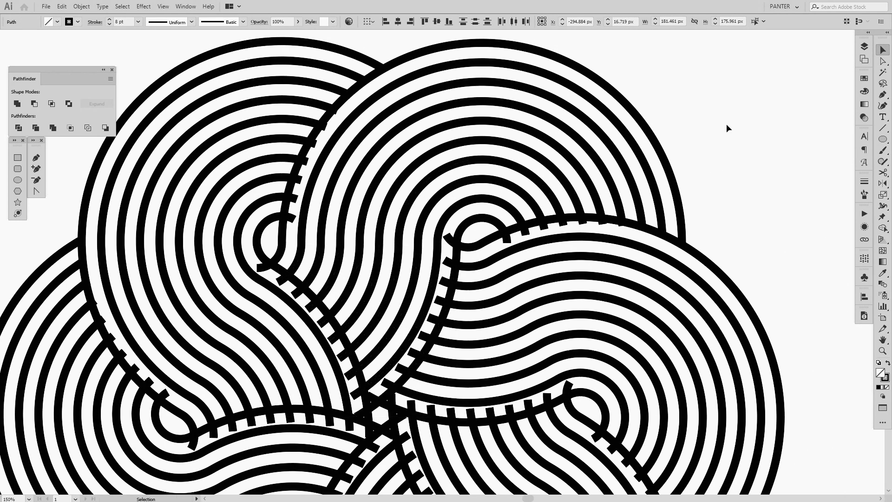
pyautogui.click(727, 123)
pyautogui.scroll(-1, 726, 124)
pyautogui.moveTo(720, 134); pyautogui.dragTo(645, 105)
pyautogui.scroll(-1, 647, 115)
pyautogui.scroll(1, 645, 122)
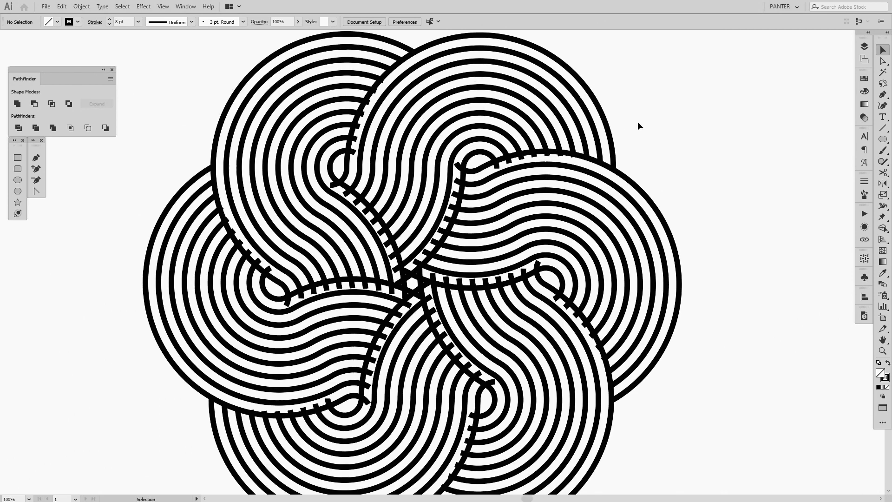
pyautogui.scroll(-1, 637, 120)
pyautogui.scroll(2, 634, 122)
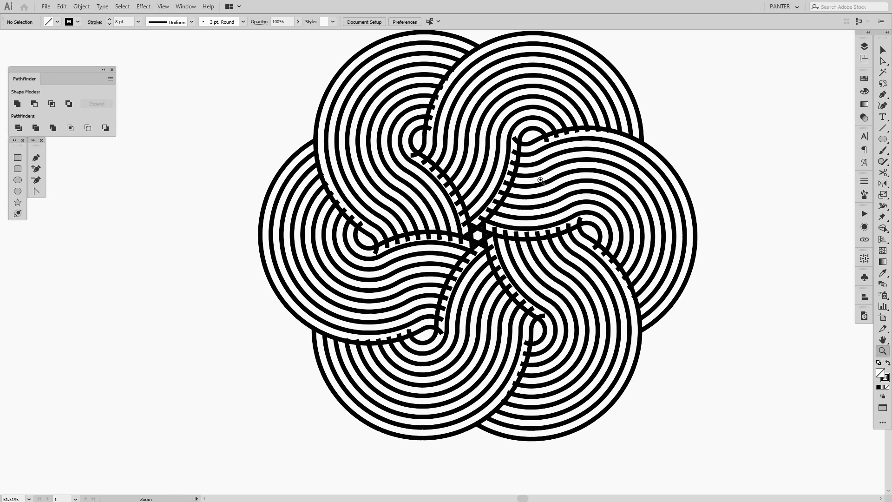
pyautogui.scroll(-2, 551, 206)
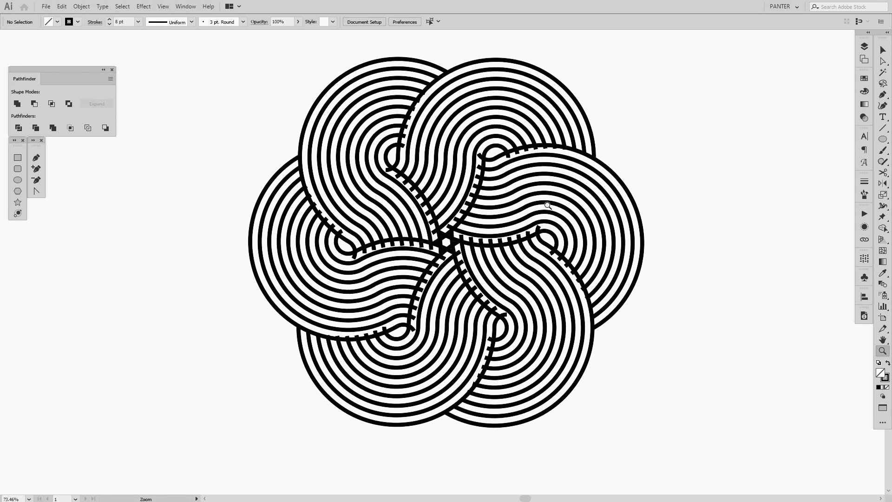
pyautogui.scroll(1, 568, 215)
# Bring up the top-right ring group's Transform effect settings with Preview enabled
pyautogui.moveTo(620, 205); pyautogui.dragTo(540, 124)
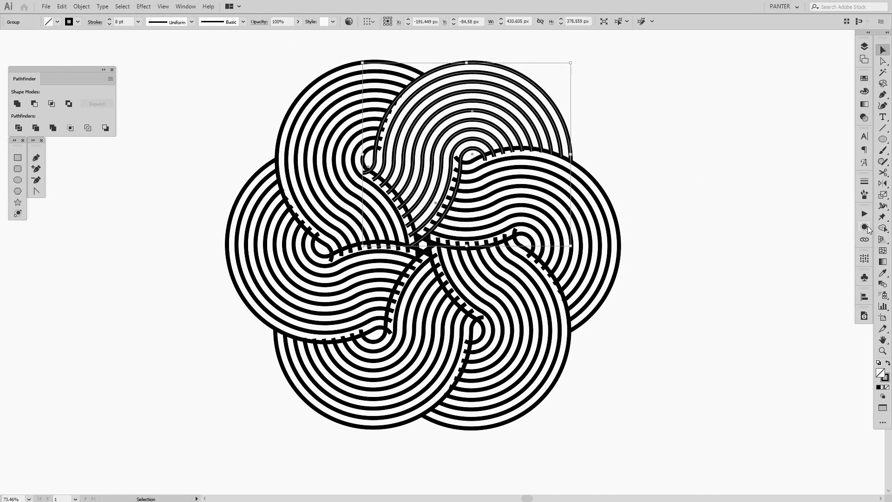
pyautogui.click(866, 228)
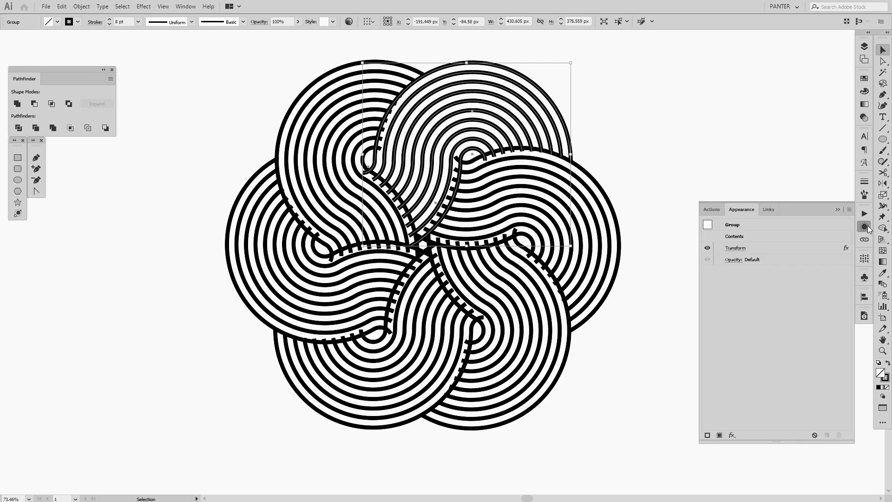
pyautogui.click(735, 249)
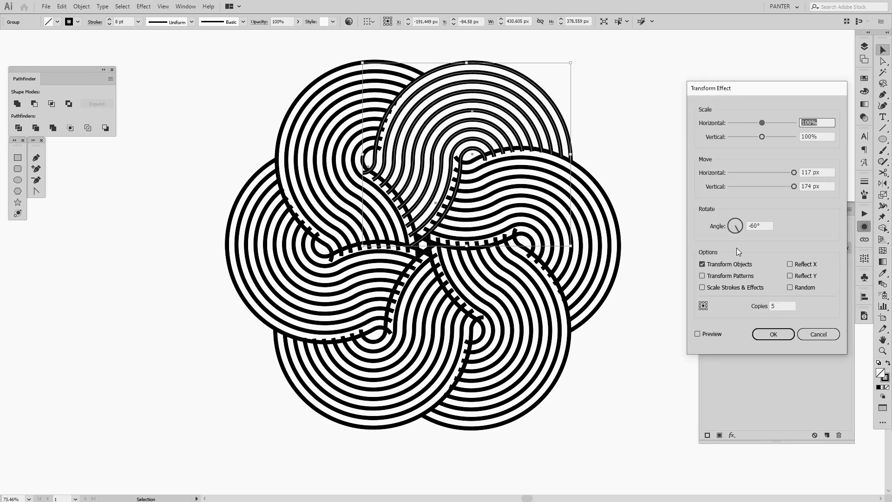
pyautogui.click(709, 335)
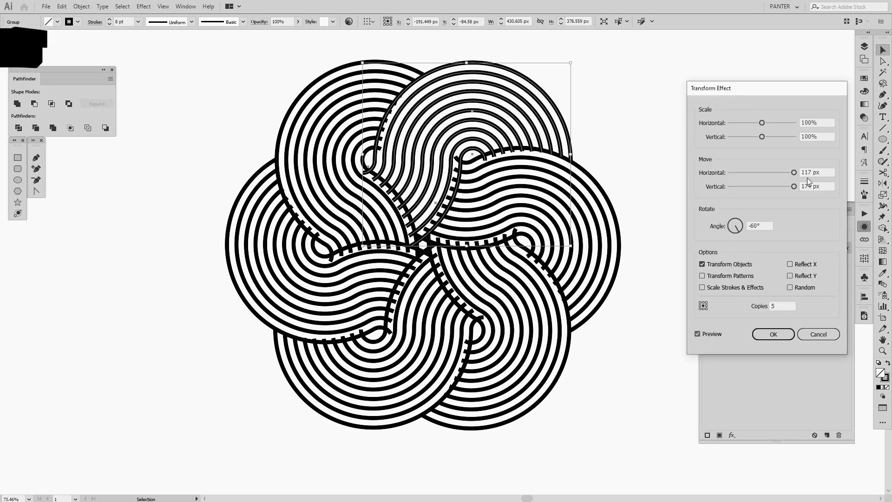
# Set the Transform move offsets to 129 px horizontal and 178 px vertical
pyautogui.click(824, 172)
pyautogui.press('Up')
pyautogui.press('Up')
pyautogui.press('Up')
pyautogui.press('Up')
pyautogui.press('Up')
pyautogui.press('Up')
pyautogui.press('Up')
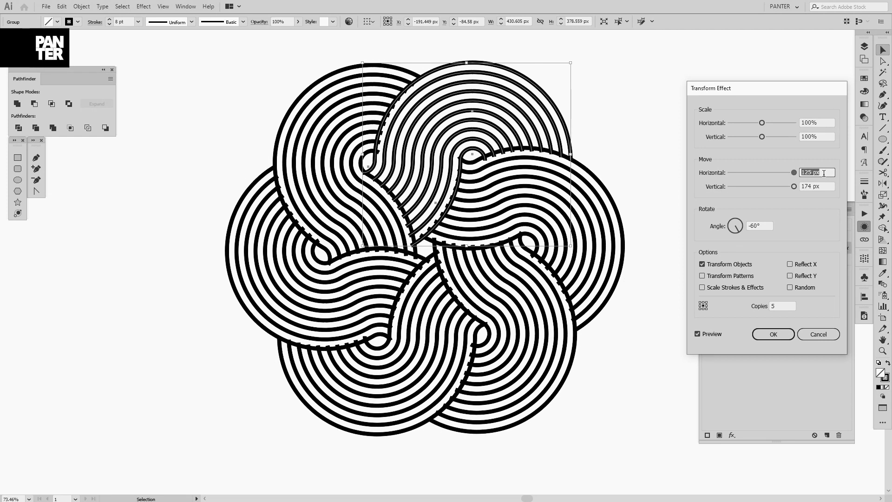
pyautogui.press('Up')
pyautogui.press('Up')
pyautogui.press('Up')
pyautogui.press('Up')
pyautogui.press('Up')
pyautogui.press('Up')
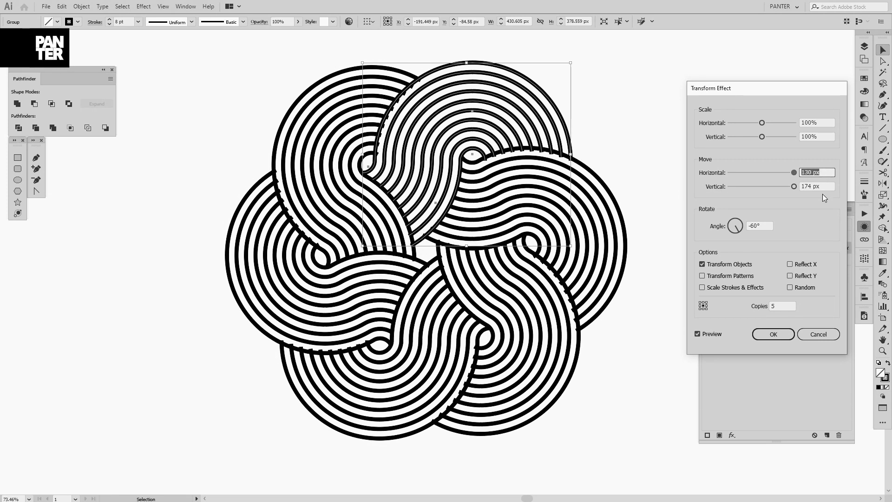
pyautogui.click(823, 187)
pyautogui.press('Up')
pyautogui.press('Up')
pyautogui.press('Up')
pyautogui.press('Up')
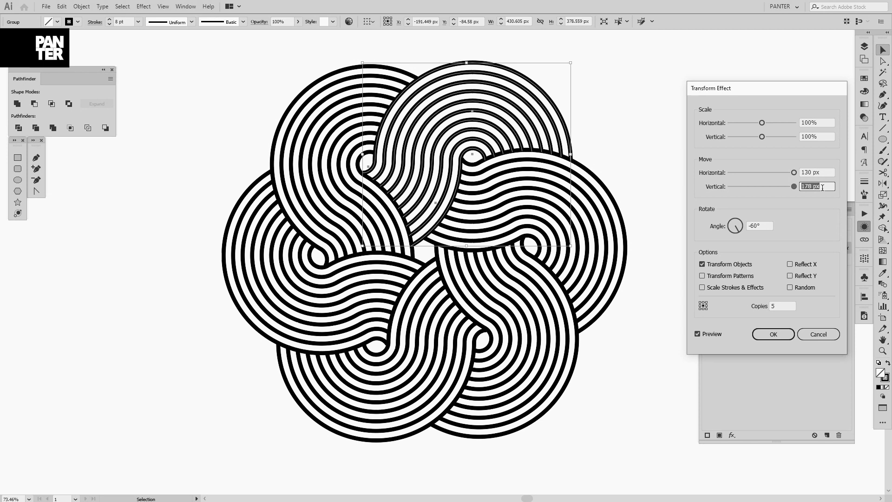
pyautogui.click(818, 172)
pyautogui.press('Down')
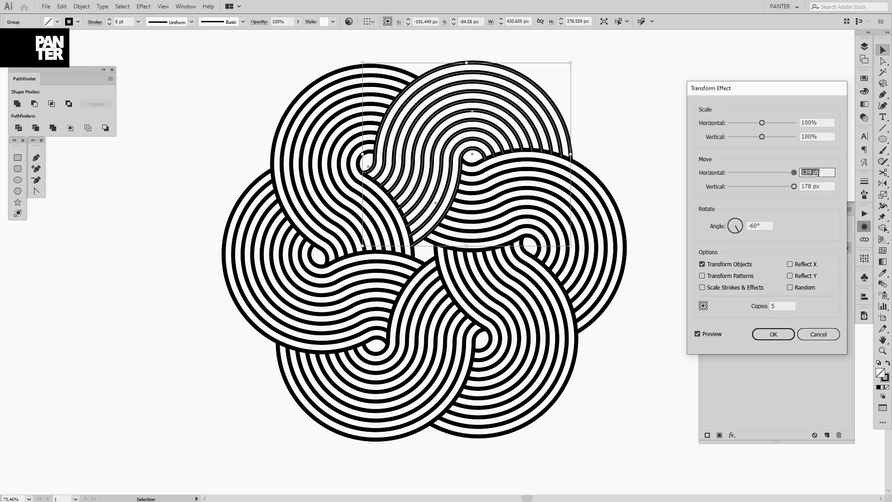
# Commit the 129/178 px Transform offsets, collapse Appearance, deselect, and recentre the rosette
pyautogui.click(774, 338)
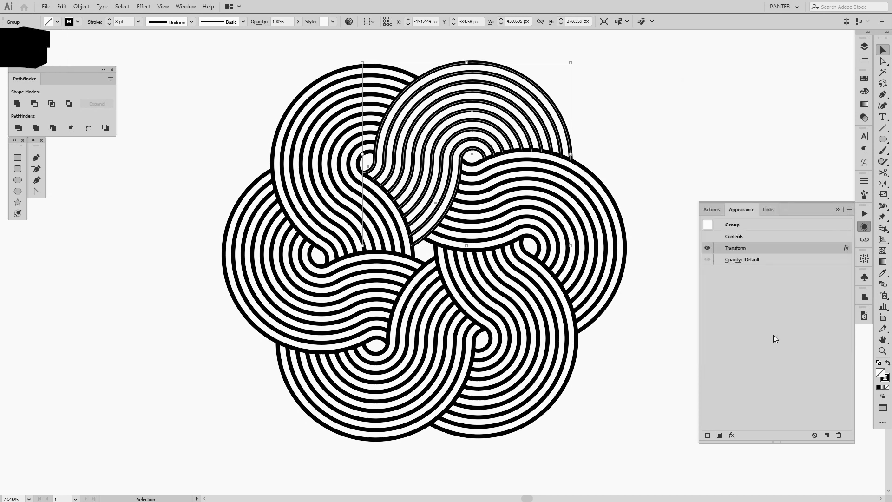
pyautogui.click(840, 209)
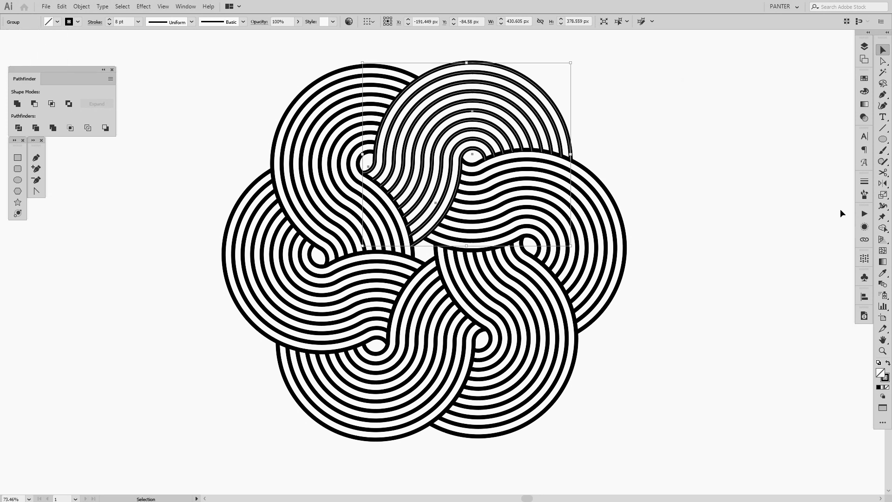
pyautogui.click(787, 208)
pyautogui.scroll(-1, 697, 204)
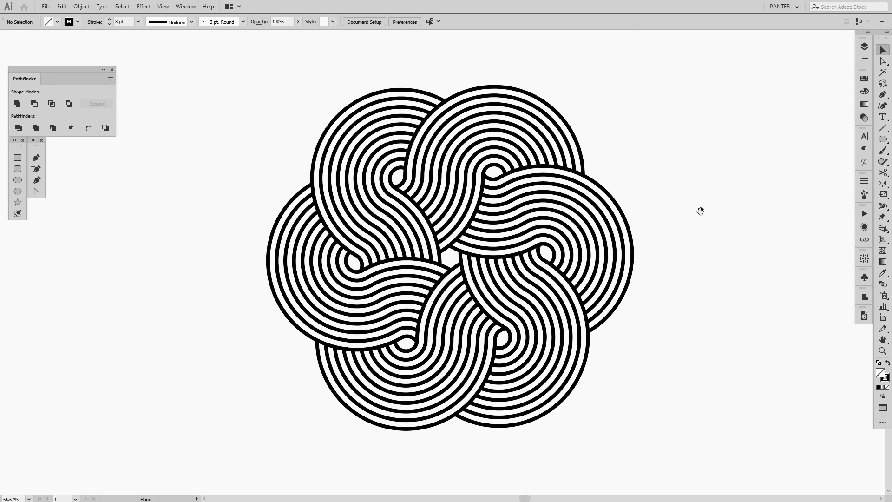
pyautogui.moveTo(699, 169); pyautogui.dragTo(699, 178)
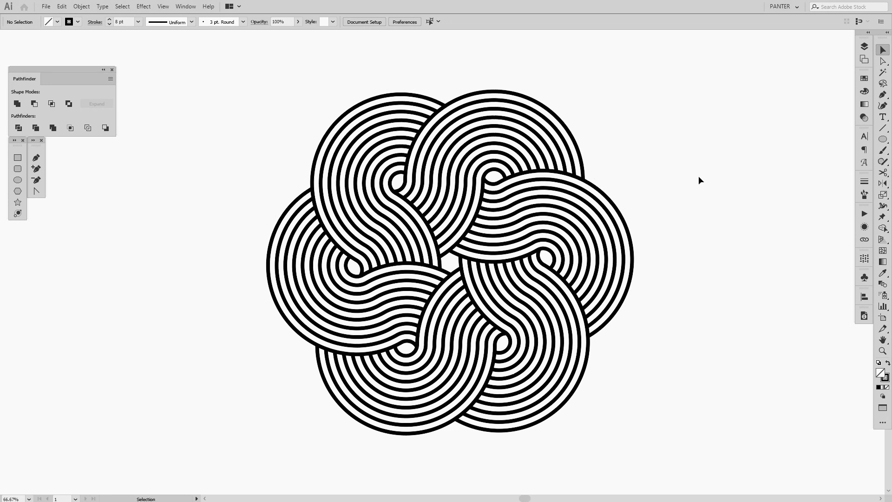